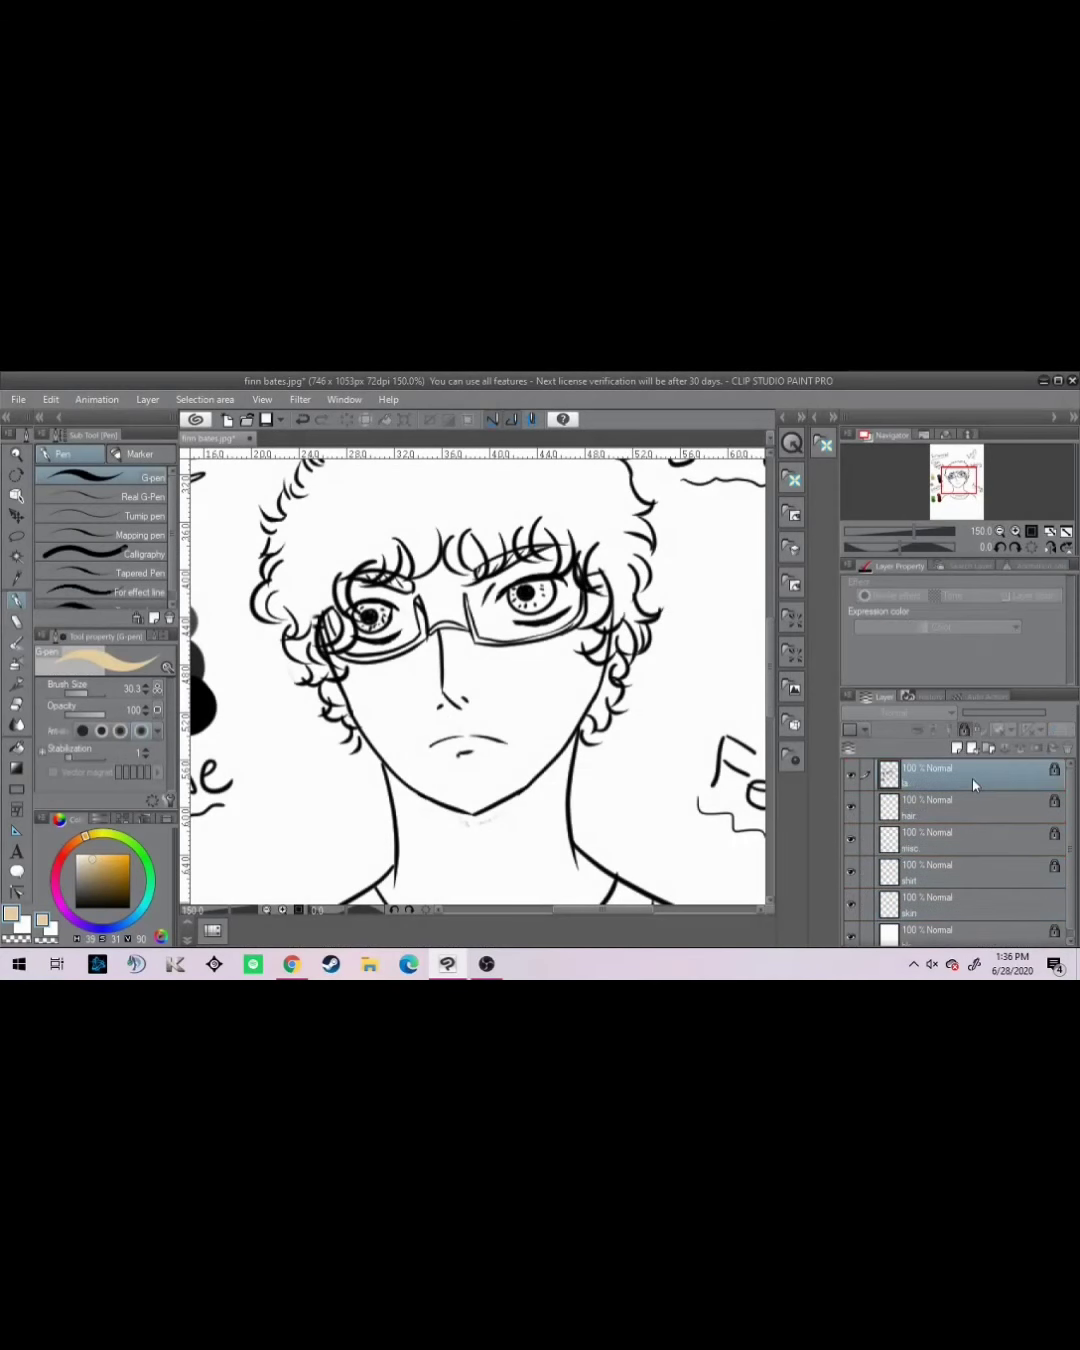
# - Move the skin layer directly above the hair layer and paint the lower face and neck in tan
pyautogui.moveTo(965, 897); pyautogui.dragTo(967, 799)
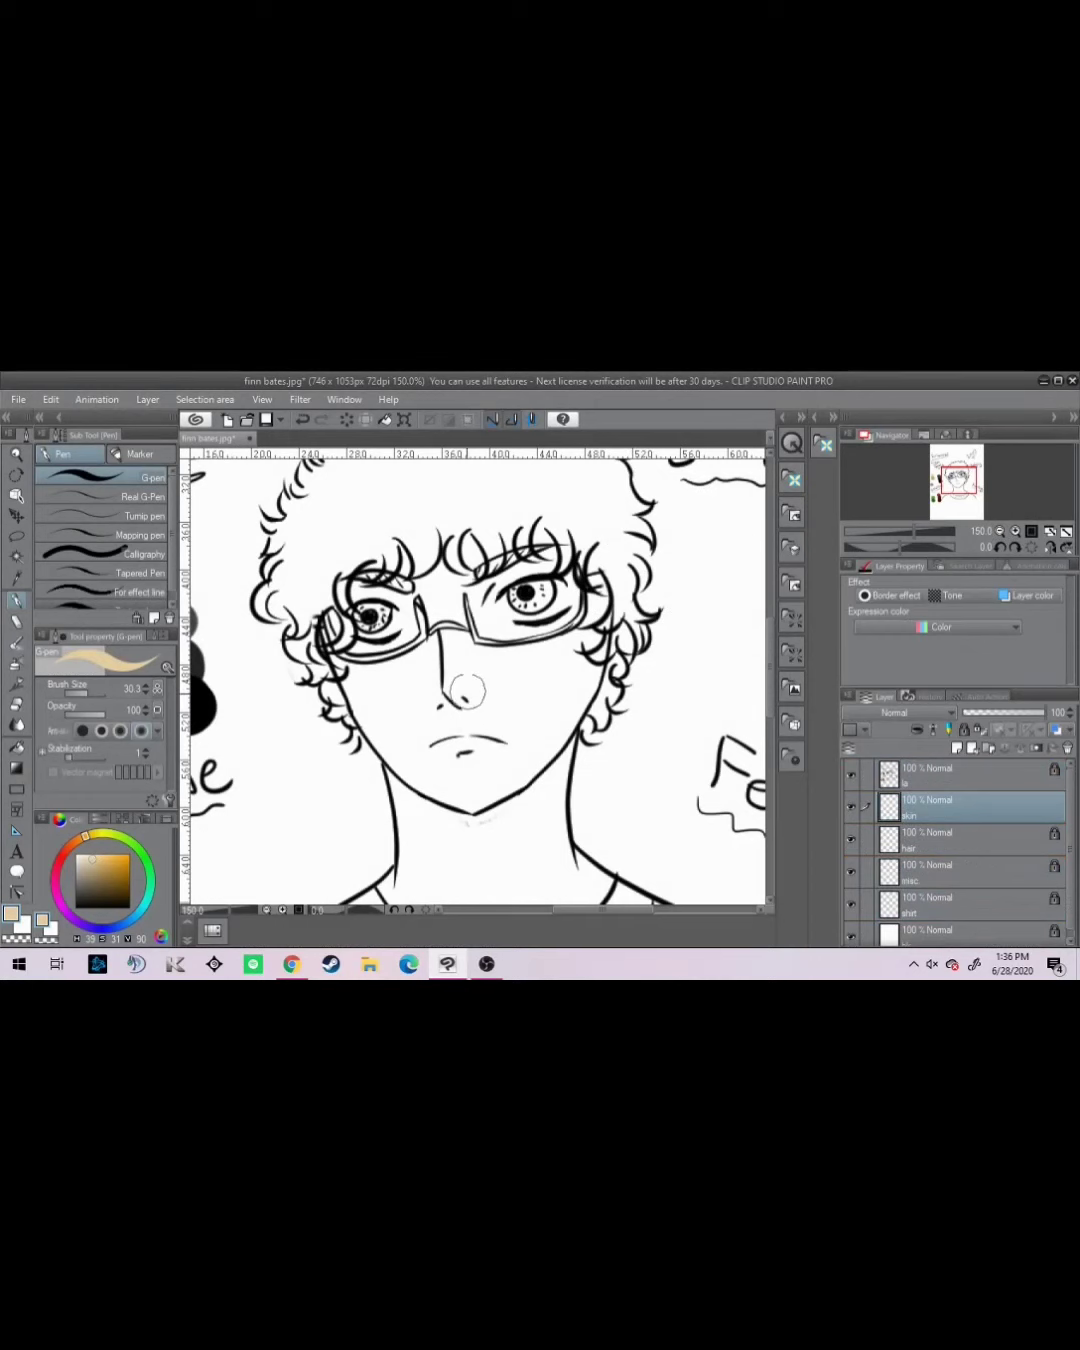
pyautogui.moveTo(466, 690)
pyautogui.mouseDown()
pyautogui.moveTo(436, 698)
pyautogui.moveTo(490, 703)
pyautogui.moveTo(460, 843)
pyautogui.moveTo(503, 742)
pyautogui.moveTo(466, 762)
pyautogui.moveTo(460, 842)
pyautogui.moveTo(411, 770)
pyautogui.moveTo(415, 723)
pyautogui.moveTo(416, 798)
pyautogui.moveTo(397, 733)
pyautogui.moveTo(416, 692)
pyautogui.moveTo(390, 699)
pyautogui.moveTo(401, 756)
pyautogui.moveTo(381, 742)
pyautogui.moveTo(407, 775)
pyautogui.moveTo(350, 688)
pyautogui.moveTo(358, 673)
pyautogui.moveTo(381, 672)
pyautogui.moveTo(371, 685)
pyautogui.moveTo(388, 704)
pyautogui.moveTo(491, 702)
pyautogui.moveTo(512, 715)
pyautogui.moveTo(484, 773)
pyautogui.moveTo(531, 724)
pyautogui.moveTo(517, 810)
pyautogui.moveTo(551, 705)
pyautogui.moveTo(549, 745)
pyautogui.moveTo(564, 723)
pyautogui.moveTo(548, 804)
pyautogui.moveTo(560, 825)
pyautogui.moveTo(555, 872)
pyautogui.moveTo(513, 830)
pyautogui.moveTo(538, 872)
pyautogui.moveTo(486, 822)
pyautogui.moveTo(478, 881)
pyautogui.moveTo(433, 832)
pyautogui.moveTo(415, 765)
pyautogui.moveTo(407, 819)
pyautogui.moveTo(396, 772)
pyautogui.moveTo(440, 871)
pyautogui.mouseUp()
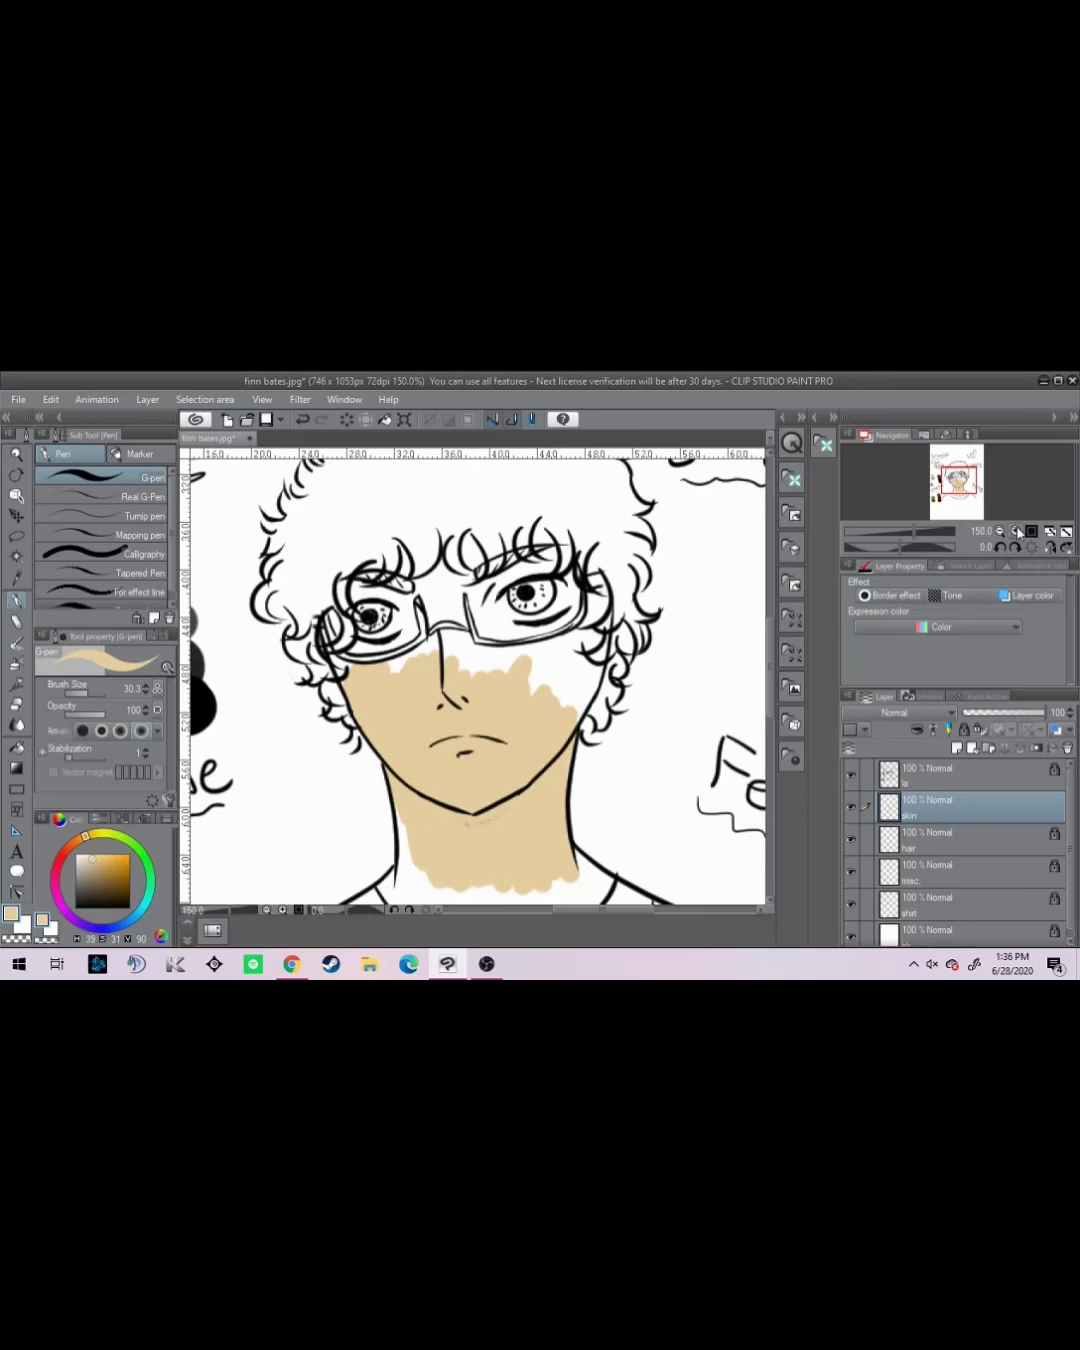
# - Paint the skin between the eyebrows and around the eye inside the right-hand lens with brush size 14.1
pyautogui.click(1018, 531)
pyautogui.click(1018, 532)
pyautogui.click(1018, 531)
pyautogui.click(956, 476)
pyautogui.click(85, 693)
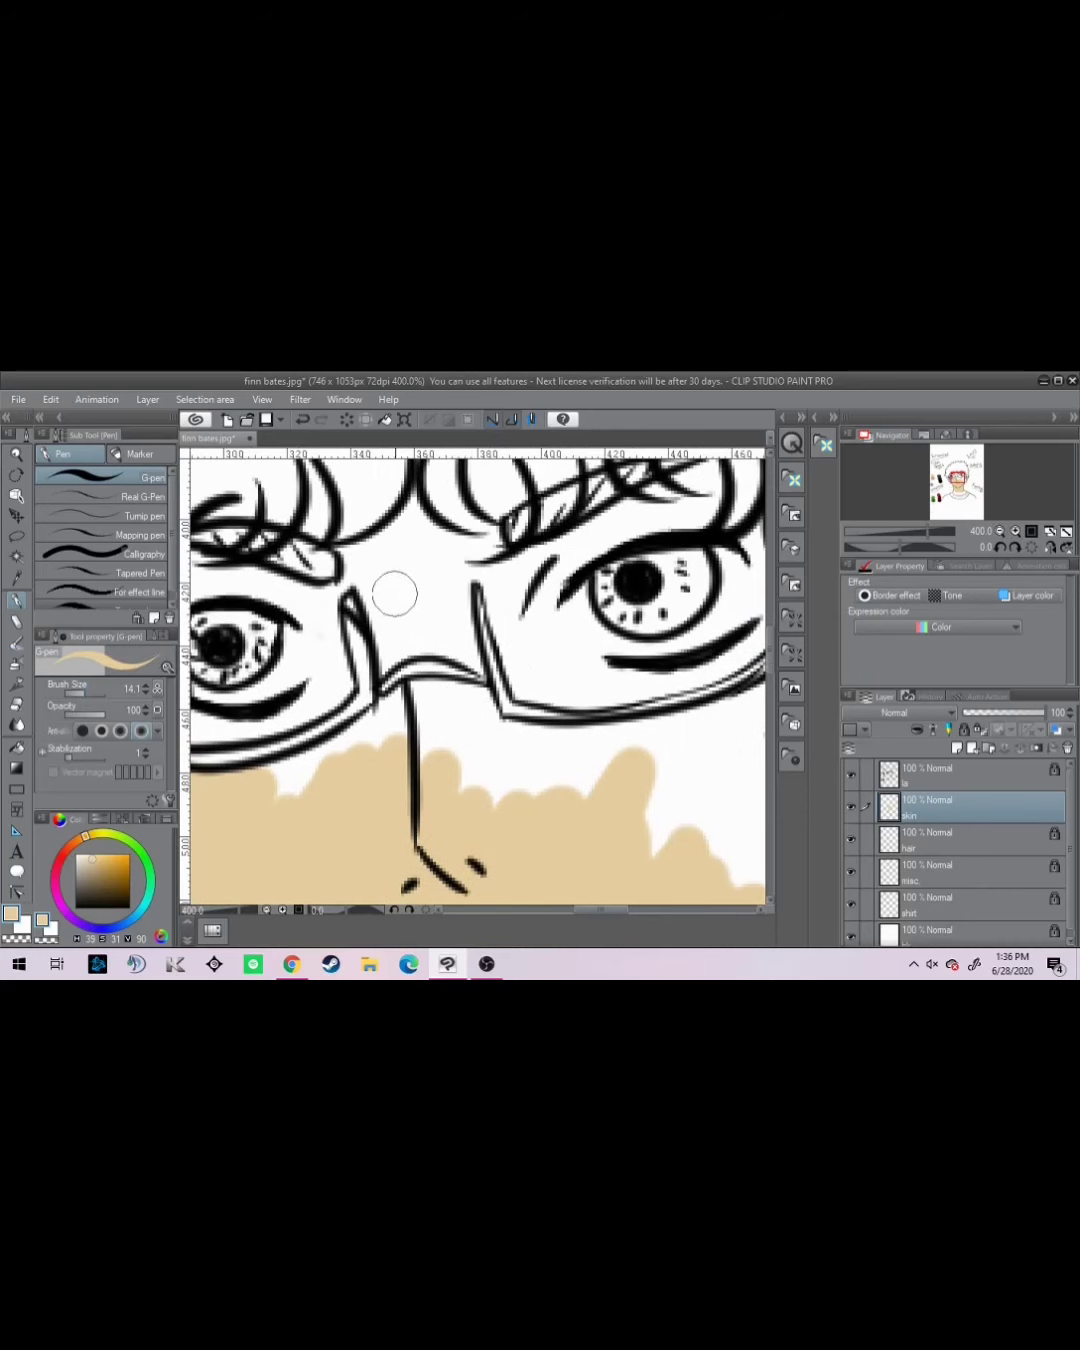
pyautogui.moveTo(394, 594)
pyautogui.mouseDown()
pyautogui.moveTo(384, 625)
pyautogui.moveTo(471, 663)
pyautogui.moveTo(438, 577)
pyautogui.moveTo(389, 637)
pyautogui.moveTo(381, 551)
pyautogui.moveTo(356, 563)
pyautogui.moveTo(402, 529)
pyautogui.moveTo(435, 549)
pyautogui.moveTo(445, 528)
pyautogui.moveTo(490, 521)
pyautogui.moveTo(476, 563)
pyautogui.moveTo(410, 541)
pyautogui.moveTo(454, 577)
pyautogui.moveTo(473, 540)
pyautogui.moveTo(433, 530)
pyautogui.moveTo(482, 559)
pyautogui.moveTo(514, 619)
pyautogui.moveTo(548, 567)
pyautogui.moveTo(533, 670)
pyautogui.moveTo(515, 663)
pyautogui.moveTo(558, 625)
pyautogui.moveTo(600, 672)
pyautogui.moveTo(538, 659)
pyautogui.moveTo(529, 679)
pyautogui.moveTo(646, 683)
pyautogui.moveTo(594, 687)
pyautogui.moveTo(616, 695)
pyautogui.moveTo(647, 677)
pyautogui.moveTo(600, 691)
pyautogui.moveTo(724, 670)
pyautogui.moveTo(752, 647)
pyautogui.mouseUp()
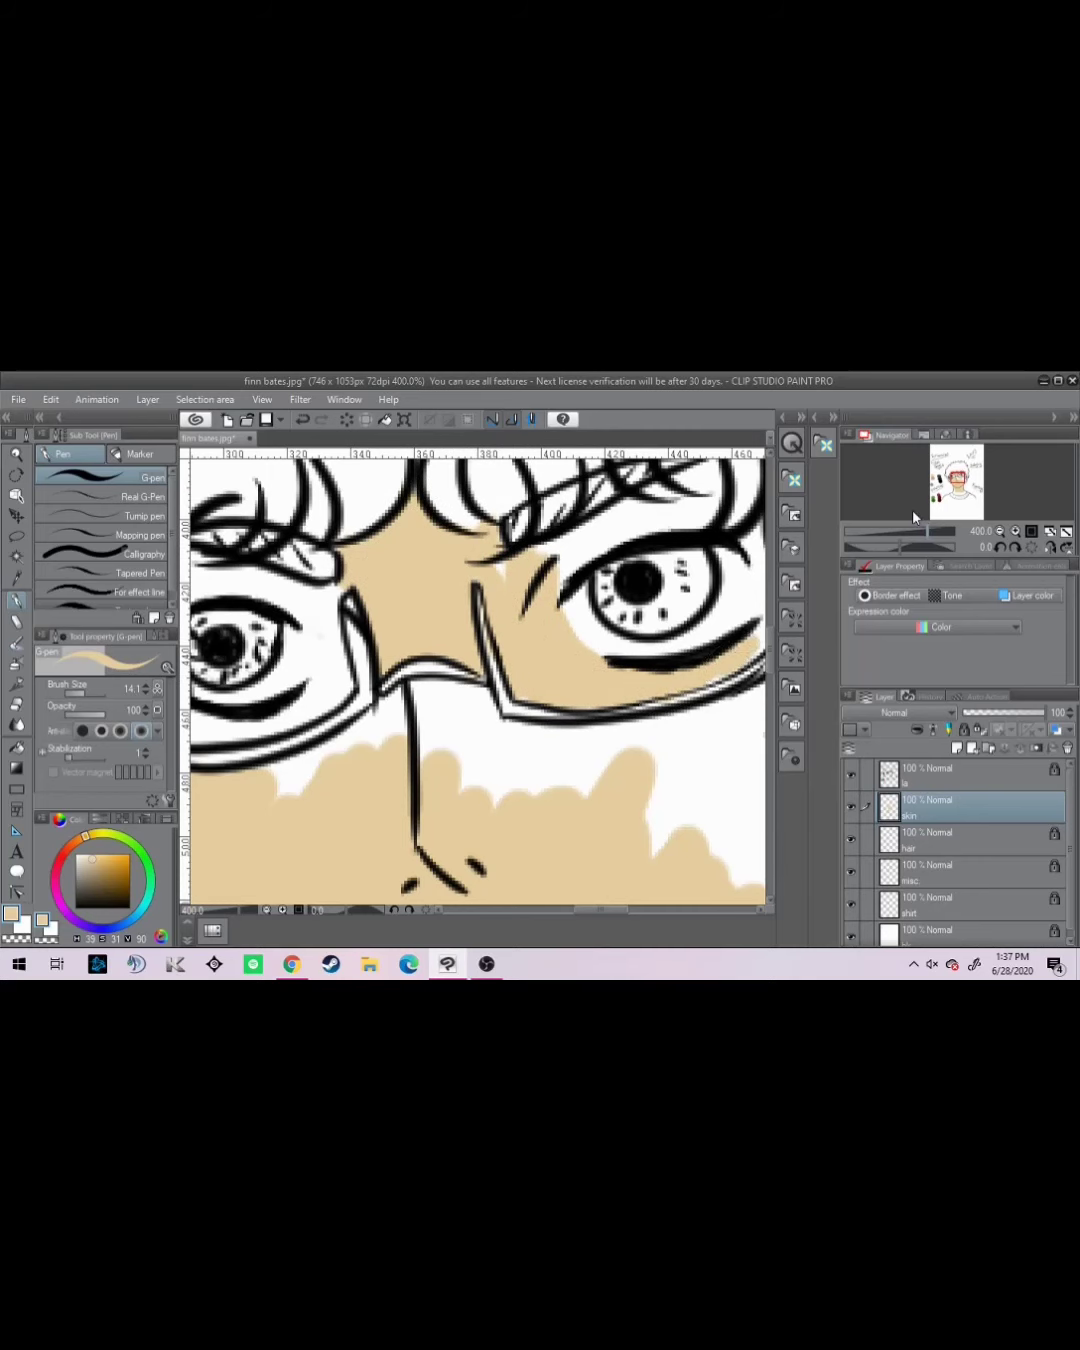
pyautogui.moveTo(956, 477); pyautogui.dragTo(959, 474)
pyautogui.moveTo(588, 737)
pyautogui.mouseDown()
pyautogui.moveTo(625, 693)
pyautogui.moveTo(609, 622)
pyautogui.moveTo(622, 615)
pyautogui.moveTo(635, 665)
pyautogui.mouseUp()
pyautogui.moveTo(369, 632)
pyautogui.mouseDown()
pyautogui.moveTo(439, 606)
pyautogui.moveTo(426, 621)
pyautogui.moveTo(509, 598)
pyautogui.moveTo(514, 578)
pyautogui.moveTo(553, 561)
pyautogui.moveTo(550, 541)
pyautogui.moveTo(569, 551)
pyautogui.moveTo(558, 582)
pyautogui.mouseUp()
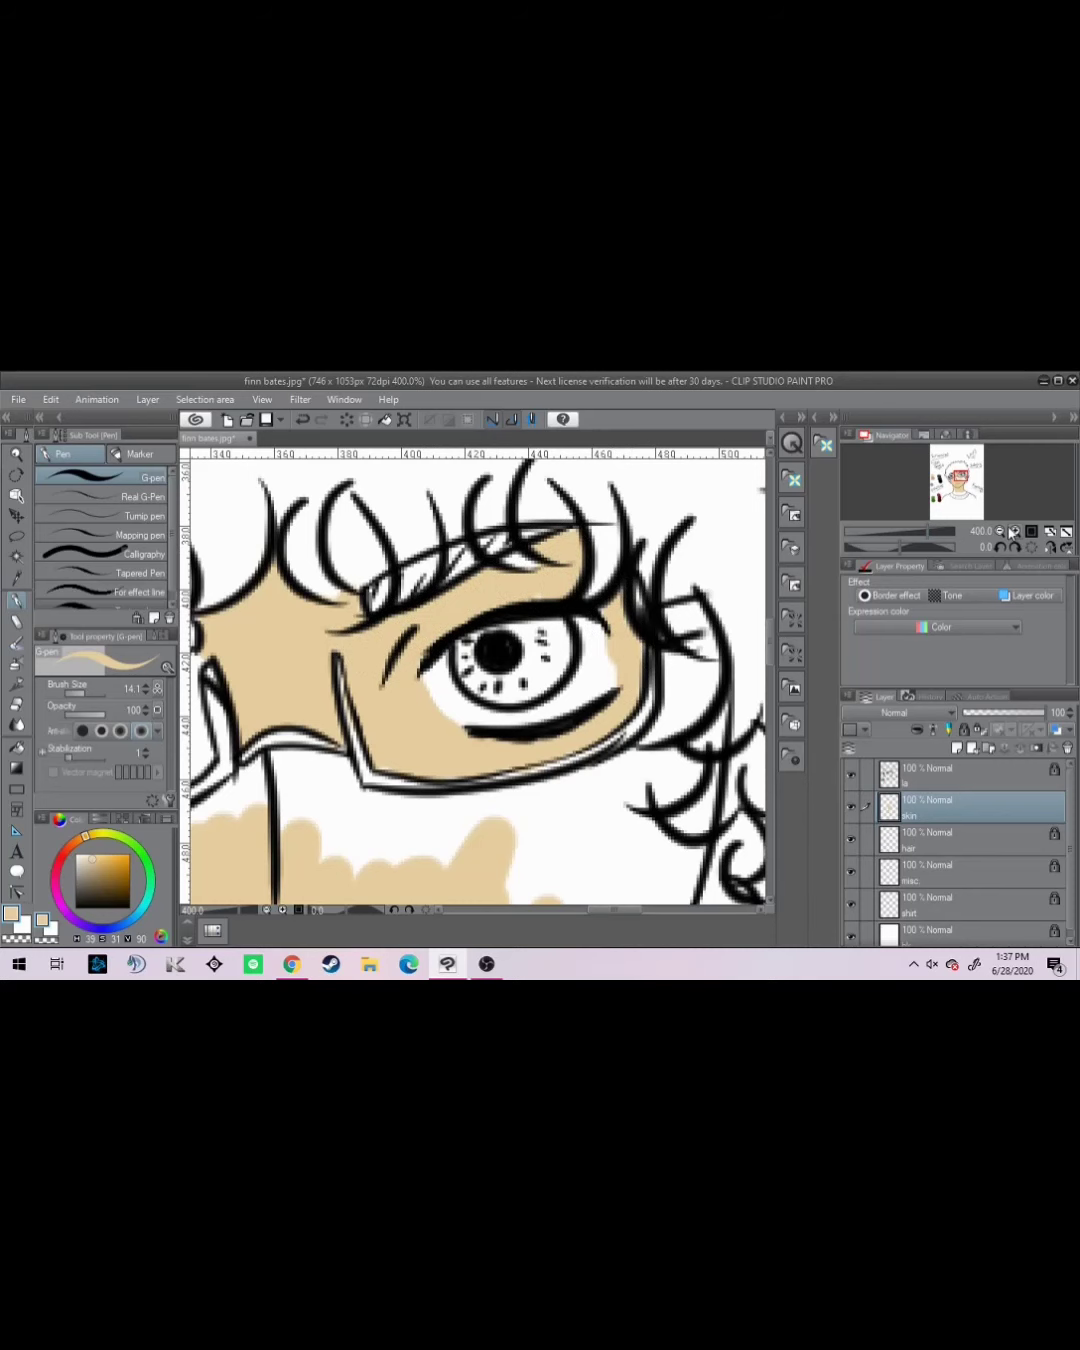
# - Paint the skin around the left-hand eye, then over the nose and the area beneath the glasses
pyautogui.click(1000, 531)
pyautogui.moveTo(957, 477); pyautogui.dragTo(950, 472)
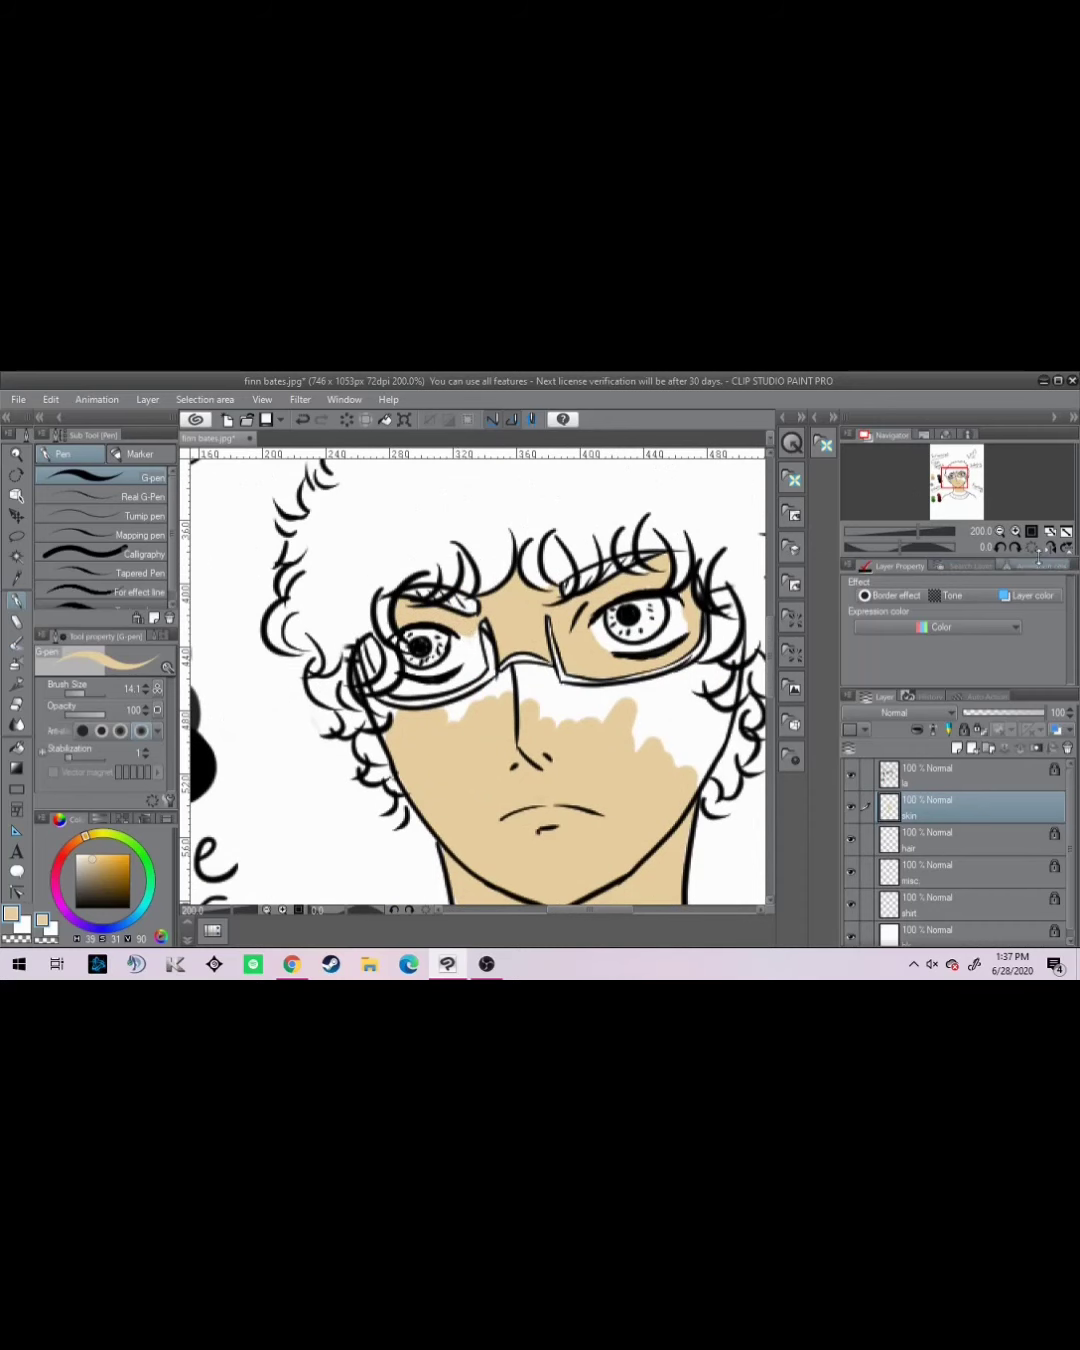
pyautogui.scroll(2, 462, 625)
pyautogui.moveTo(435, 569)
pyautogui.mouseDown()
pyautogui.moveTo(454, 648)
pyautogui.moveTo(450, 585)
pyautogui.moveTo(460, 592)
pyautogui.moveTo(462, 569)
pyautogui.moveTo(469, 655)
pyautogui.moveTo(408, 692)
pyautogui.moveTo(330, 682)
pyautogui.moveTo(312, 704)
pyautogui.moveTo(360, 699)
pyautogui.moveTo(347, 683)
pyautogui.moveTo(405, 688)
pyautogui.moveTo(324, 779)
pyautogui.moveTo(317, 750)
pyautogui.moveTo(266, 711)
pyautogui.moveTo(280, 741)
pyautogui.moveTo(341, 761)
pyautogui.moveTo(413, 754)
pyautogui.moveTo(444, 745)
pyautogui.moveTo(450, 732)
pyautogui.moveTo(411, 734)
pyautogui.moveTo(545, 666)
pyautogui.moveTo(575, 685)
pyautogui.moveTo(580, 666)
pyautogui.moveTo(610, 666)
pyautogui.moveTo(555, 744)
pyautogui.moveTo(633, 721)
pyautogui.moveTo(618, 703)
pyautogui.moveTo(635, 755)
pyautogui.moveTo(710, 750)
pyautogui.moveTo(648, 701)
pyautogui.mouseUp()
pyautogui.moveTo(957, 480); pyautogui.dragTo(962, 480)
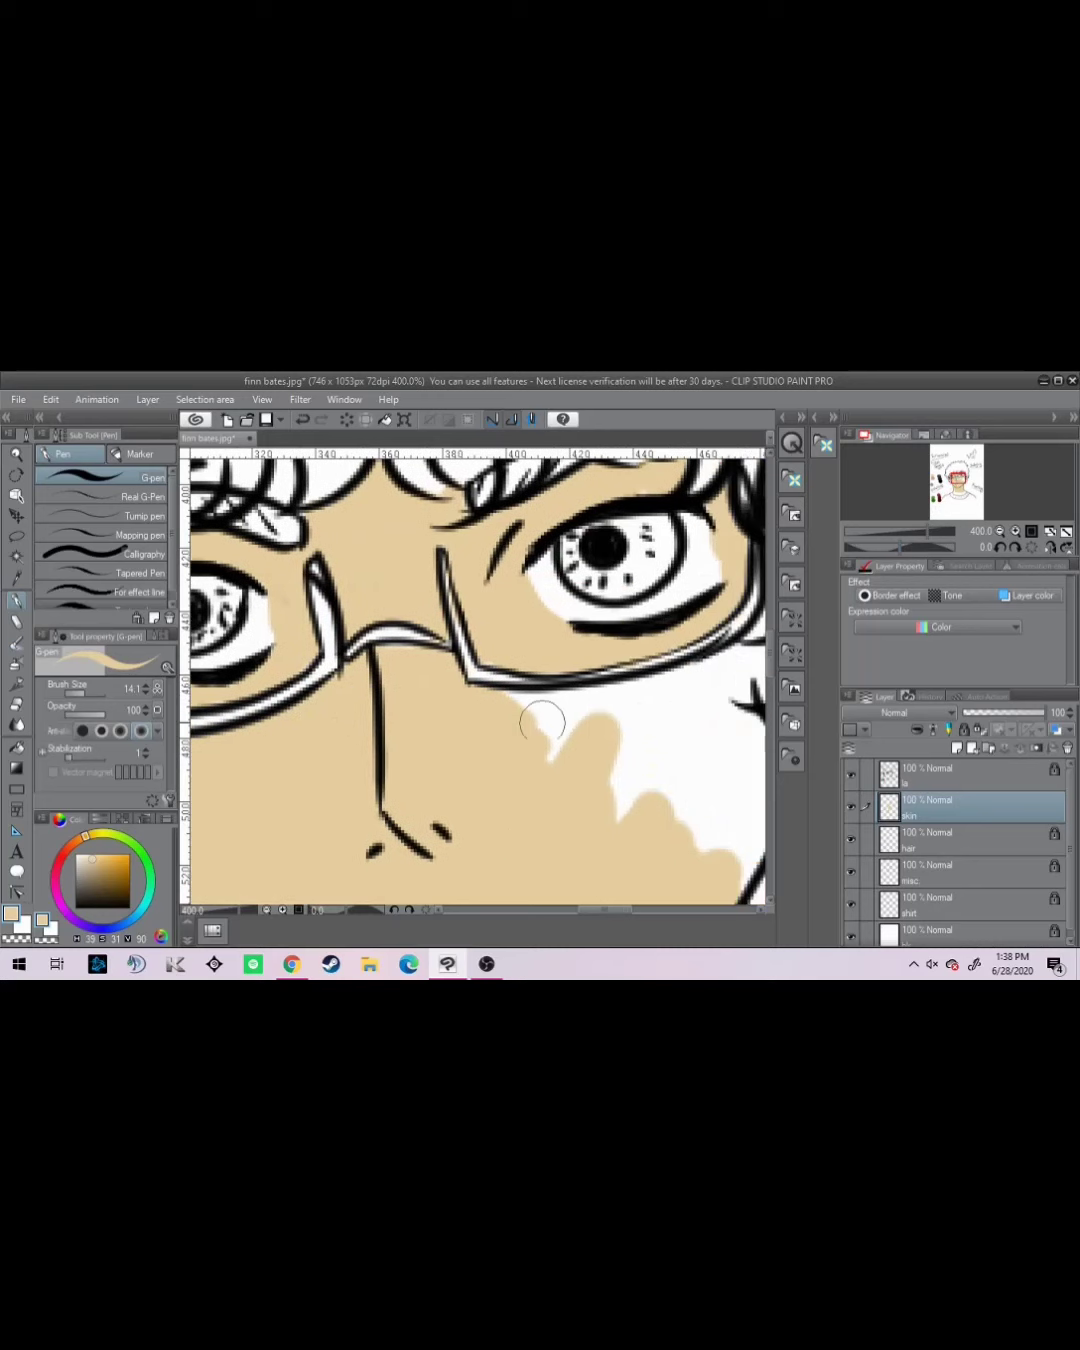
# - Fill the remaining white patch on the cheek beneath the right-hand lens with the skin tone
pyautogui.click(1000, 531)
pyautogui.moveTo(531, 708)
pyautogui.mouseDown()
pyautogui.moveTo(610, 750)
pyautogui.moveTo(599, 788)
pyautogui.mouseUp()
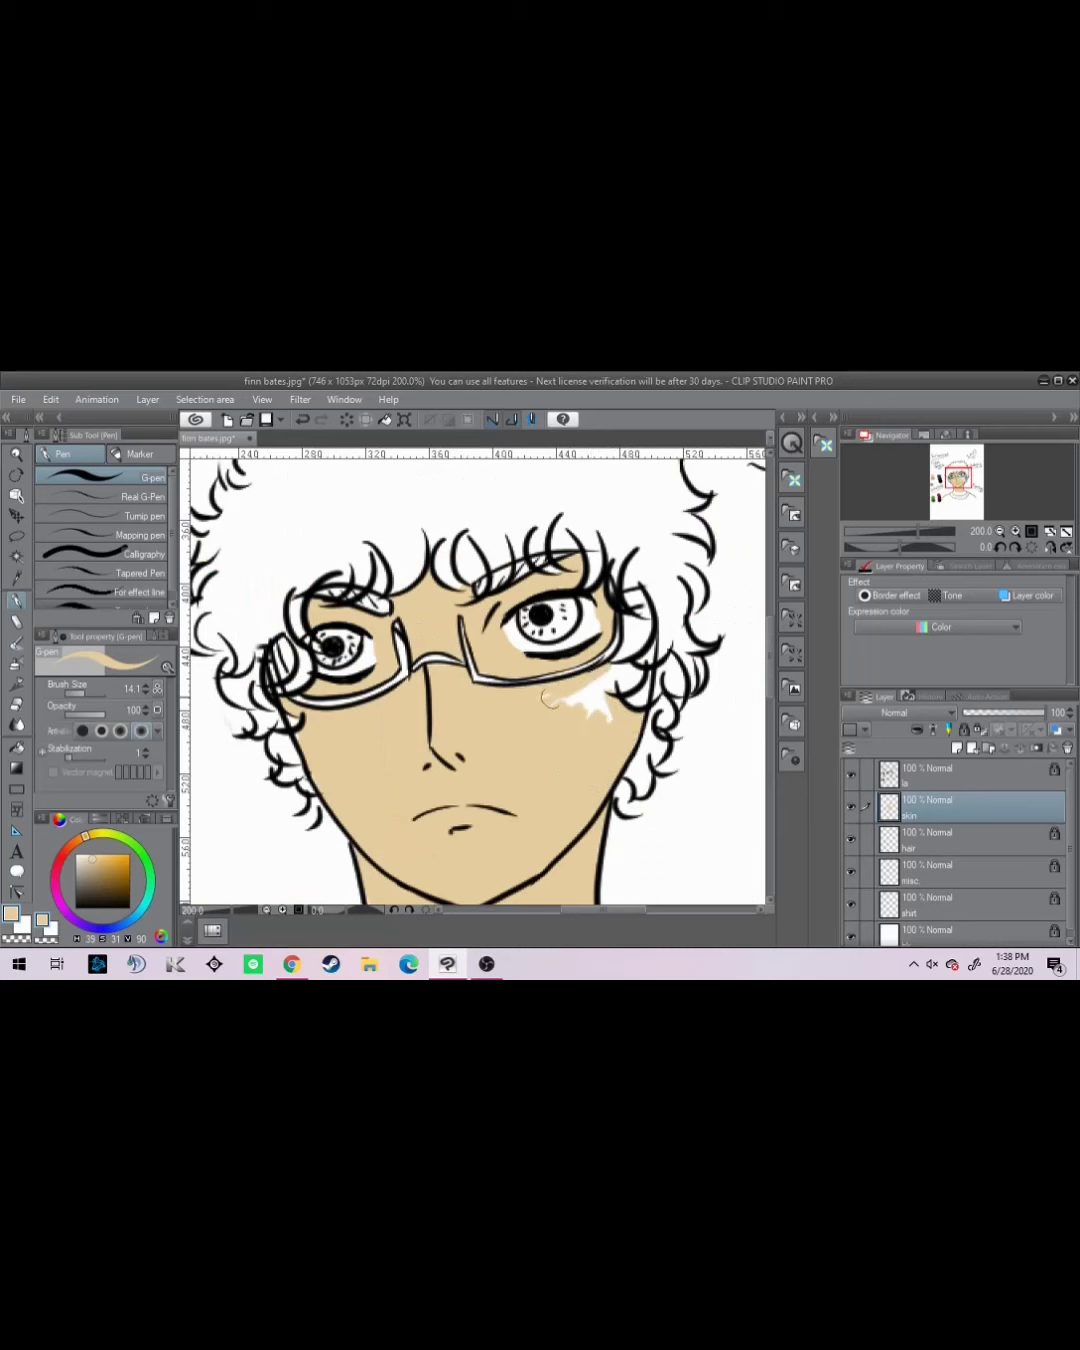
pyautogui.moveTo(550, 699); pyautogui.dragTo(557, 703)
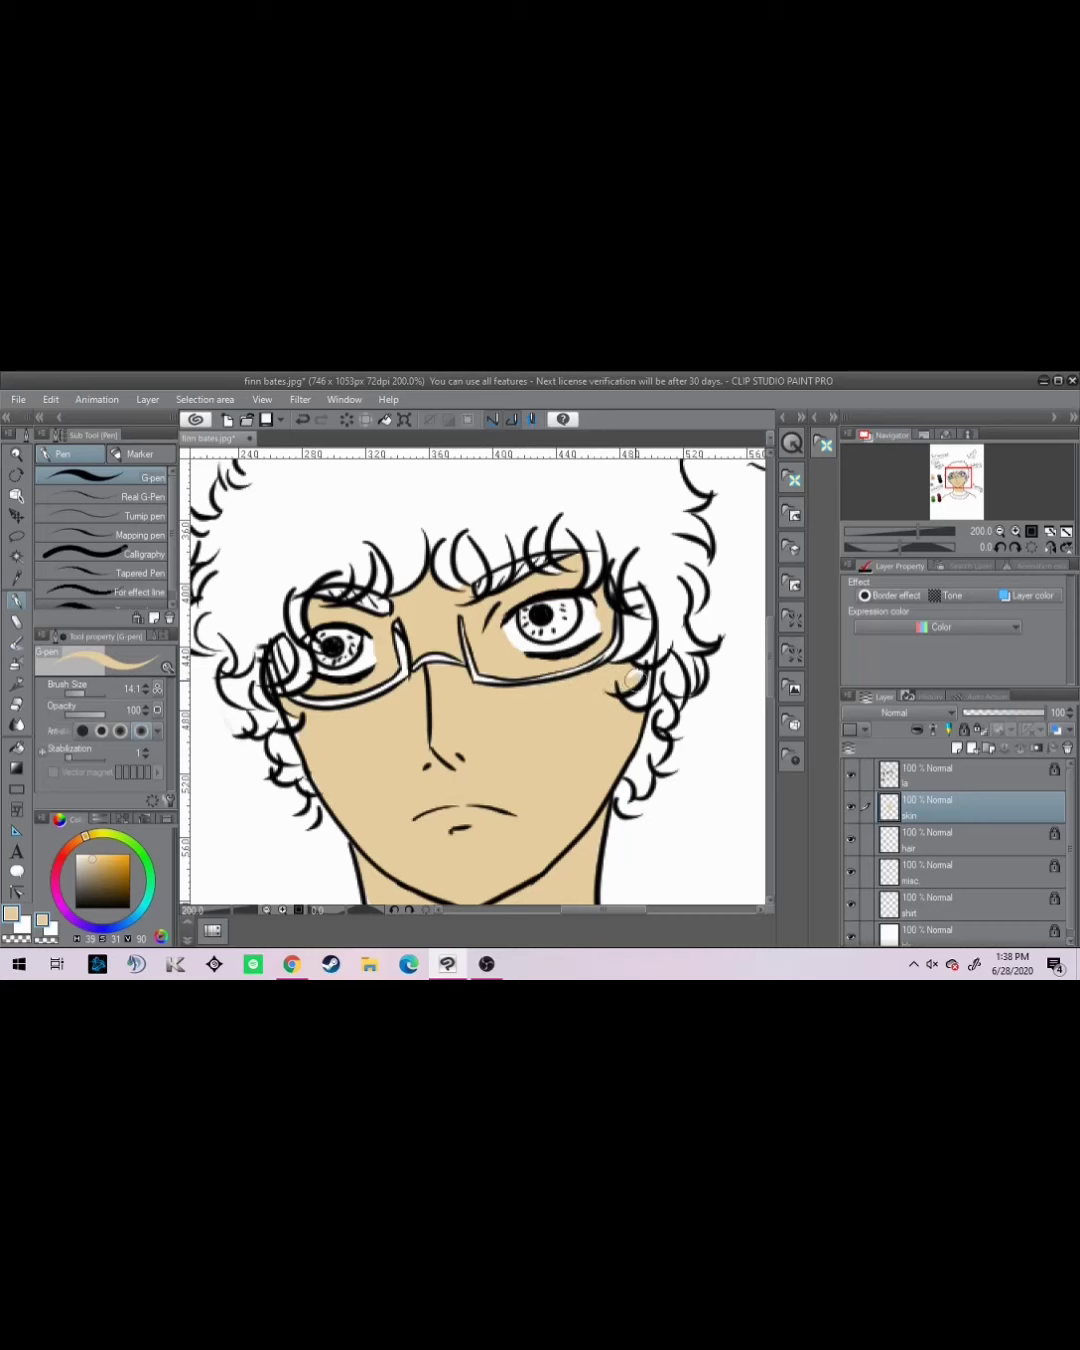
pyautogui.click(1016, 531)
pyautogui.moveTo(954, 482)
pyautogui.mouseDown()
pyautogui.moveTo(966, 481)
pyautogui.moveTo(958, 485)
pyautogui.mouseUp()
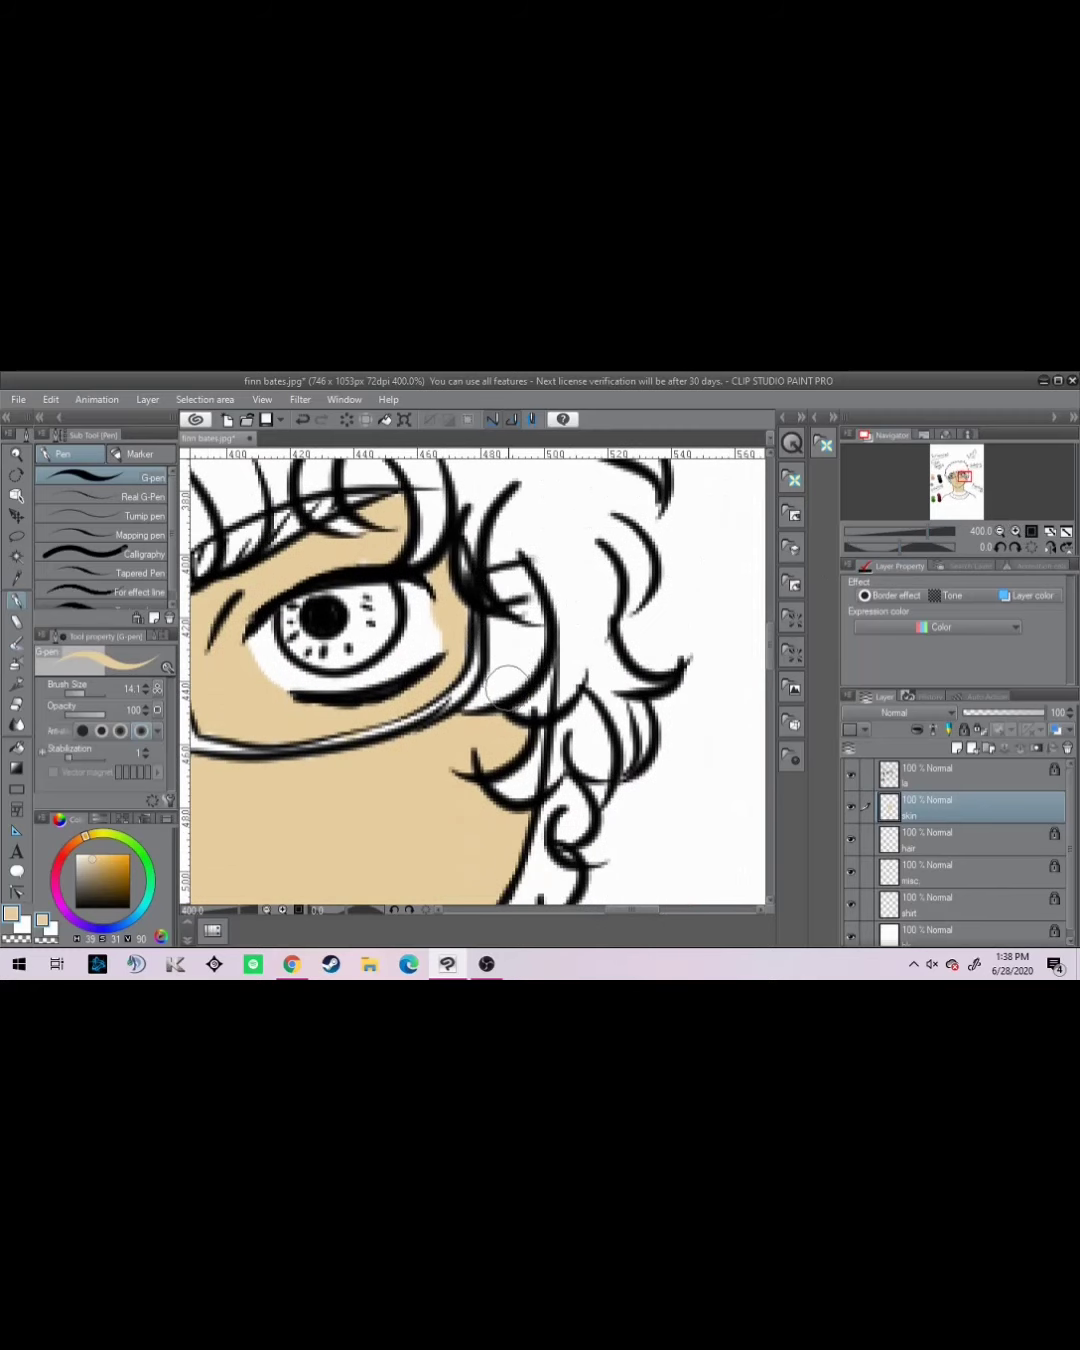
# - Paint the rest of the neck down to the sweater collar in tan, finishing with brush size 11.7
pyautogui.click(999, 531)
pyautogui.click(1000, 531)
pyautogui.moveTo(965, 498); pyautogui.dragTo(954, 491)
pyautogui.click(1014, 530)
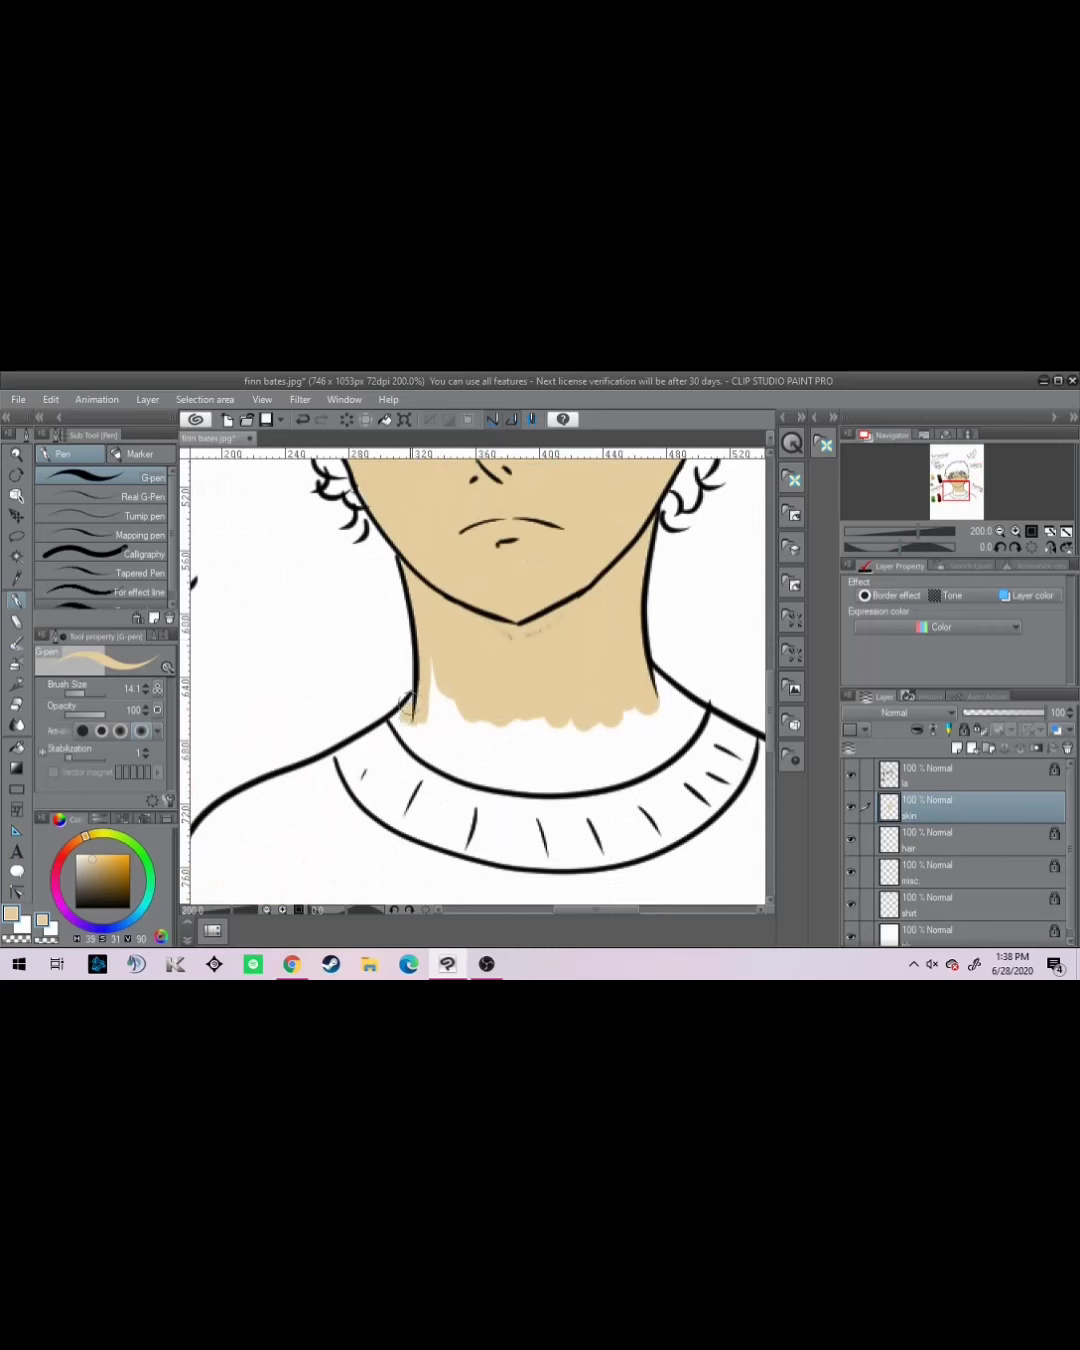
pyautogui.moveTo(430, 742); pyautogui.dragTo(459, 744)
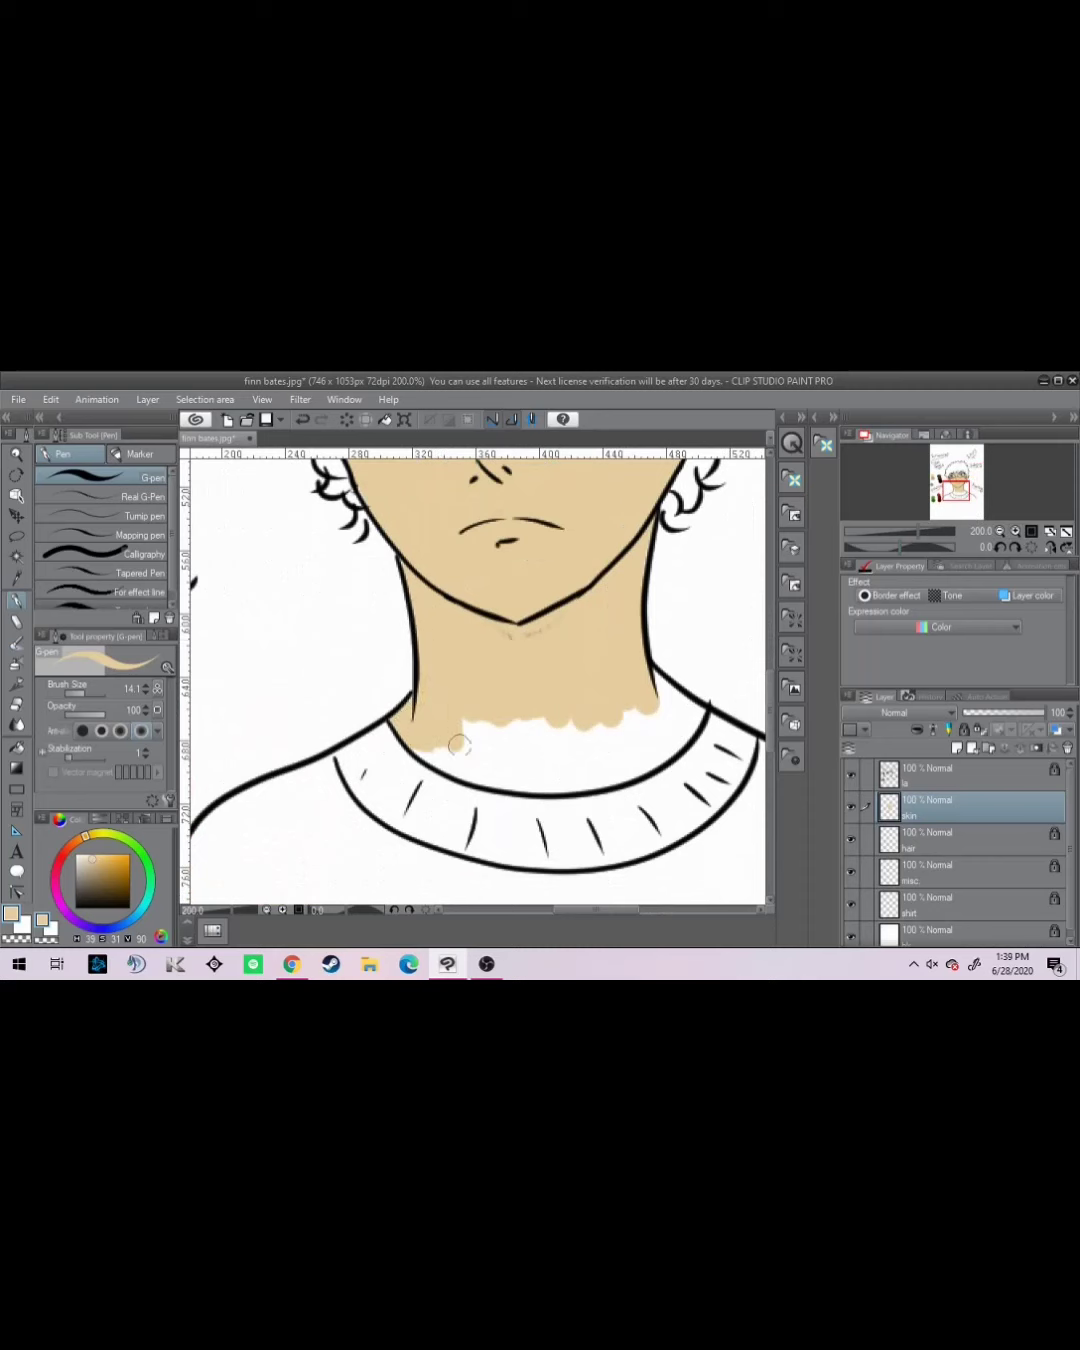
pyautogui.moveTo(86, 694); pyautogui.dragTo(92, 694)
pyautogui.moveTo(512, 696)
pyautogui.mouseDown()
pyautogui.moveTo(488, 726)
pyautogui.moveTo(515, 747)
pyautogui.moveTo(603, 714)
pyautogui.moveTo(612, 731)
pyautogui.moveTo(615, 710)
pyautogui.moveTo(474, 700)
pyautogui.moveTo(455, 712)
pyautogui.moveTo(471, 735)
pyautogui.moveTo(482, 730)
pyautogui.moveTo(490, 754)
pyautogui.moveTo(491, 743)
pyautogui.moveTo(524, 748)
pyautogui.moveTo(526, 739)
pyautogui.moveTo(513, 745)
pyautogui.moveTo(520, 753)
pyautogui.moveTo(437, 728)
pyautogui.moveTo(648, 717)
pyautogui.moveTo(609, 737)
pyautogui.mouseUp()
pyautogui.click(83, 693)
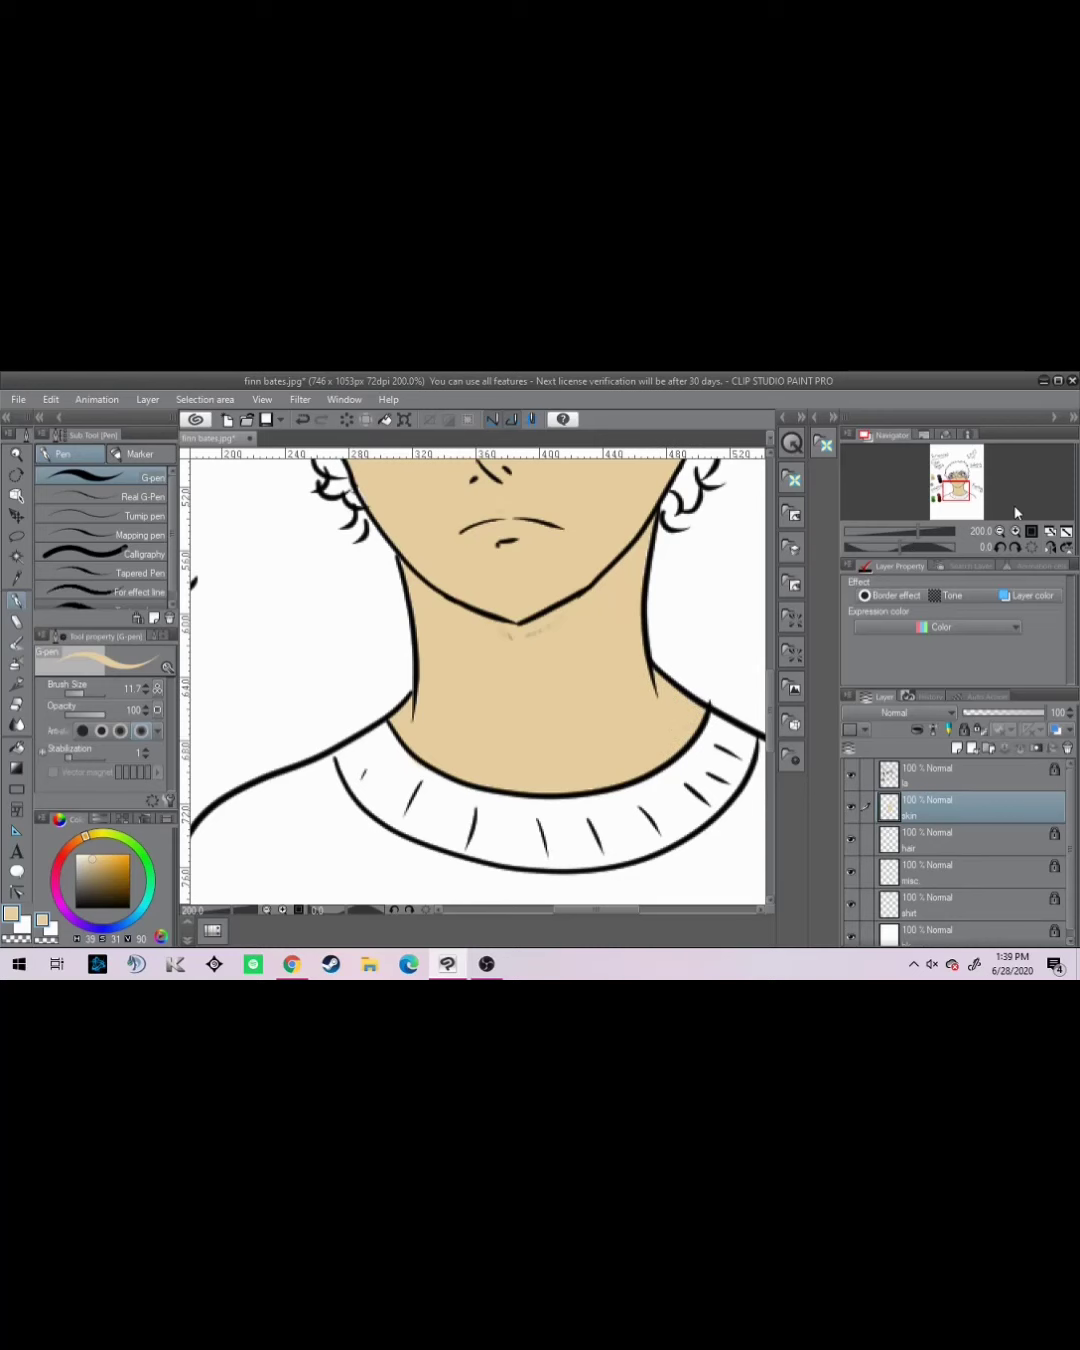
# - Lock the skin layer and prepare the pen on the hair layer with the middle dark grey swatch's color
pyautogui.click(1000, 532)
pyautogui.moveTo(962, 490); pyautogui.dragTo(937, 479)
pyautogui.click(965, 729)
pyautogui.click(960, 839)
pyautogui.click(15, 578)
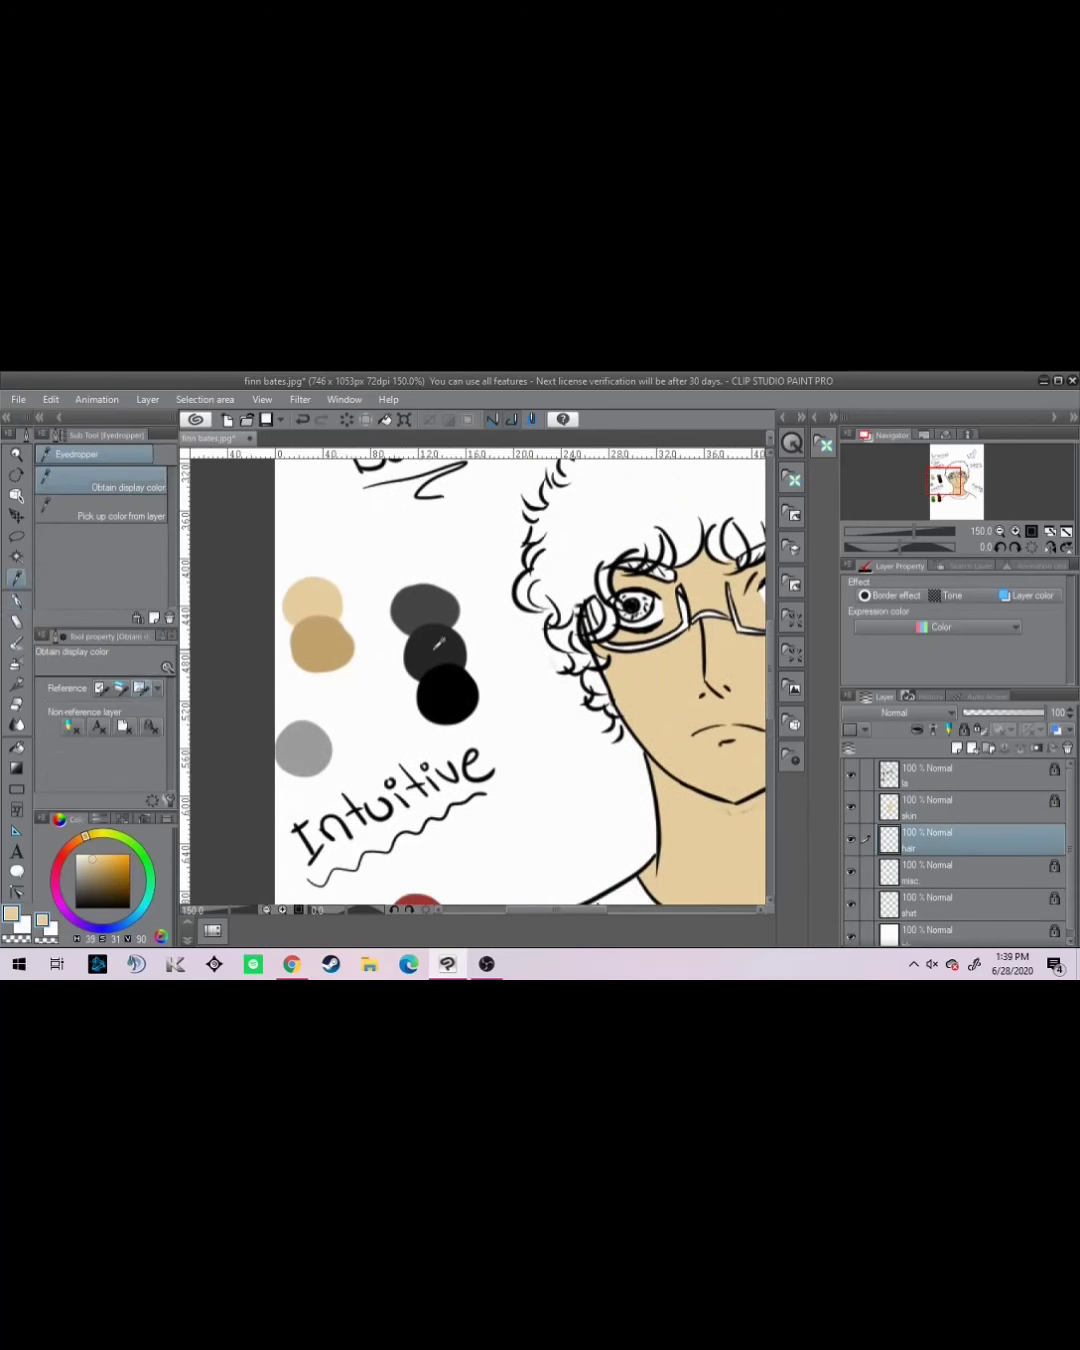
pyautogui.click(437, 646)
pyautogui.click(17, 601)
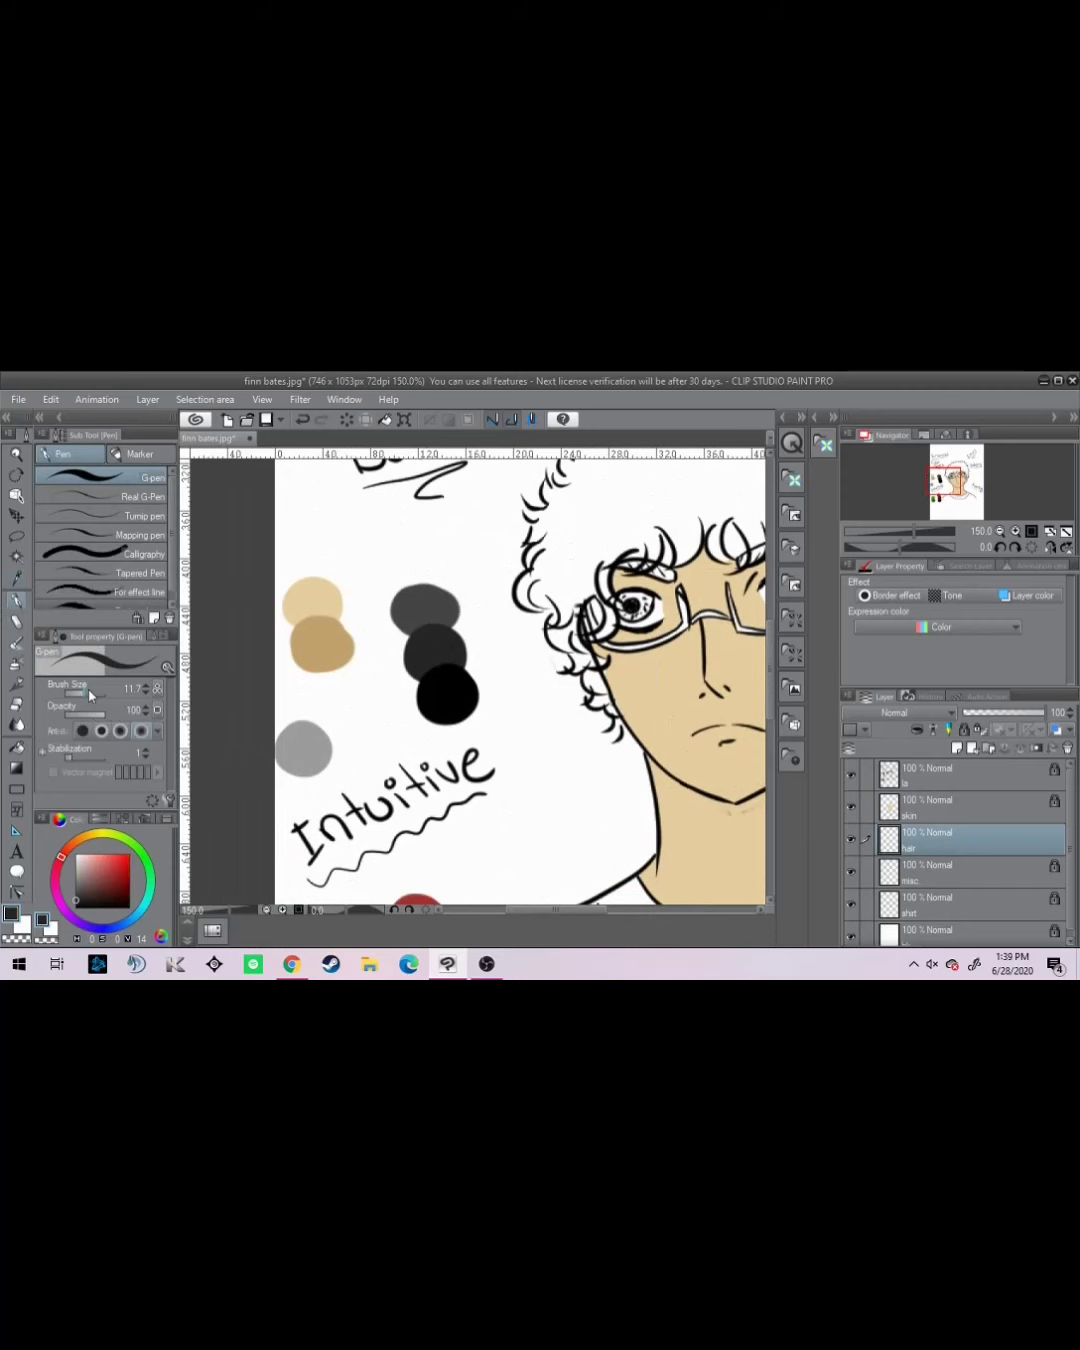
# - Block in the fringe and front of the hair in dark grey with brush size 53.6
pyautogui.moveTo(84, 691); pyautogui.dragTo(92, 689)
pyautogui.click(1015, 532)
pyautogui.moveTo(942, 480); pyautogui.dragTo(960, 478)
pyautogui.moveTo(395, 511)
pyautogui.mouseDown()
pyautogui.moveTo(382, 545)
pyautogui.moveTo(422, 505)
pyautogui.moveTo(414, 570)
pyautogui.moveTo(427, 534)
pyautogui.moveTo(430, 553)
pyautogui.moveTo(477, 525)
pyautogui.moveTo(569, 503)
pyautogui.moveTo(592, 511)
pyautogui.moveTo(579, 555)
pyautogui.moveTo(593, 540)
pyautogui.moveTo(627, 580)
pyautogui.moveTo(637, 545)
pyautogui.moveTo(629, 575)
pyautogui.moveTo(610, 502)
pyautogui.moveTo(397, 508)
pyautogui.moveTo(323, 518)
pyautogui.moveTo(298, 546)
pyautogui.moveTo(365, 549)
pyautogui.moveTo(279, 538)
pyautogui.moveTo(255, 604)
pyautogui.moveTo(245, 595)
pyautogui.moveTo(282, 525)
pyautogui.moveTo(447, 490)
pyautogui.moveTo(349, 518)
pyautogui.mouseUp()
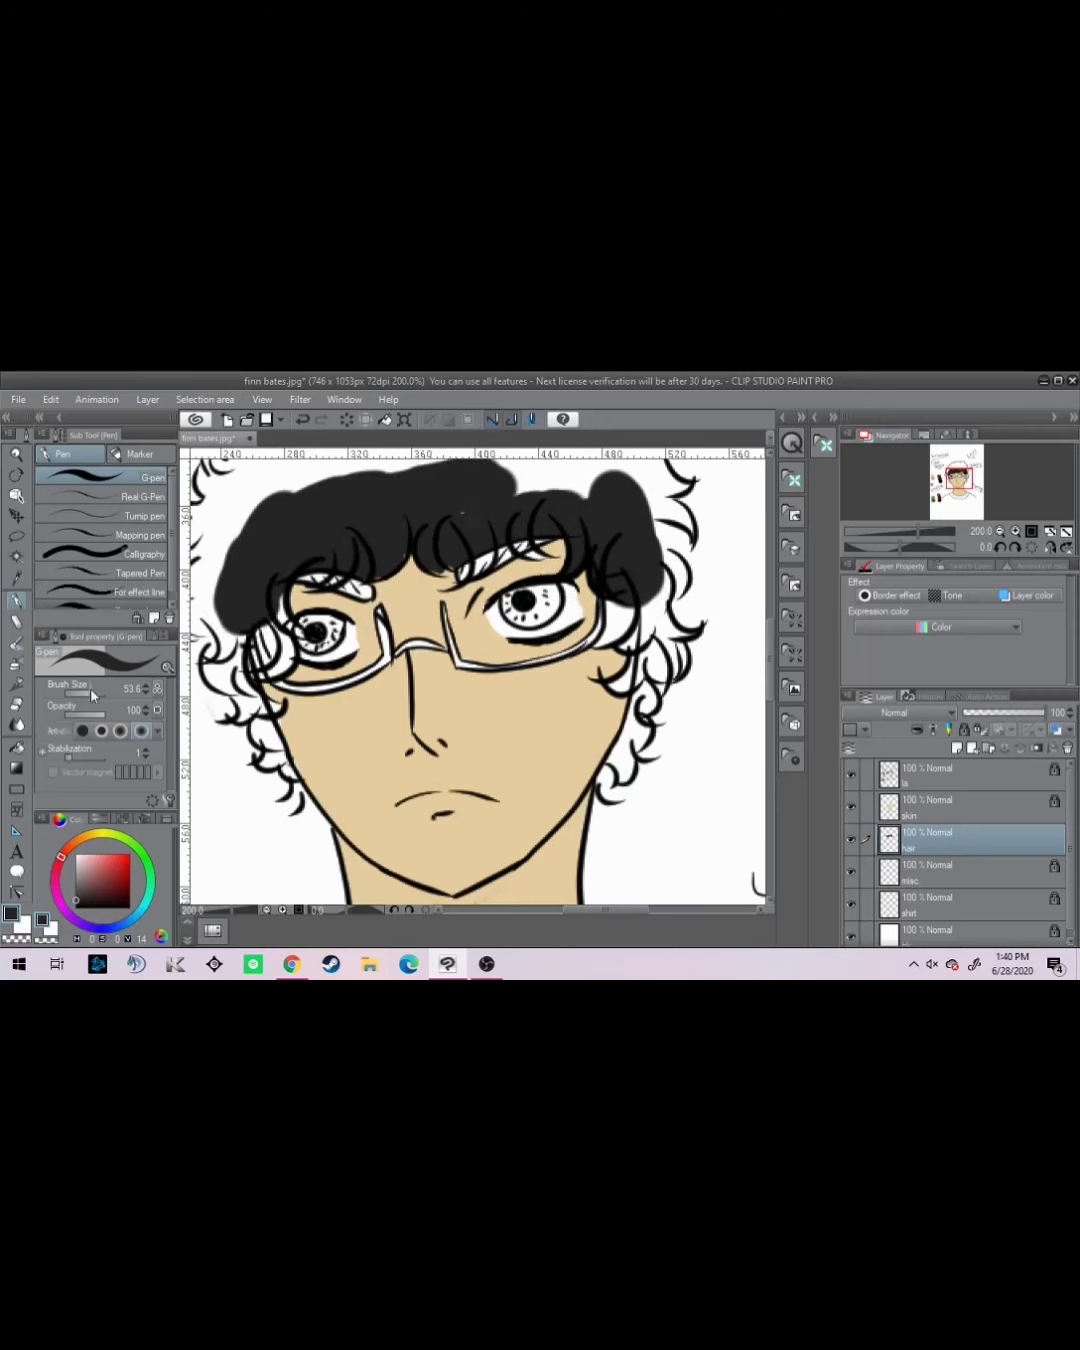
# - Fill the curls along the left-hand side of the hair in dark grey with brush size 17.1
pyautogui.moveTo(89, 693); pyautogui.dragTo(84, 693)
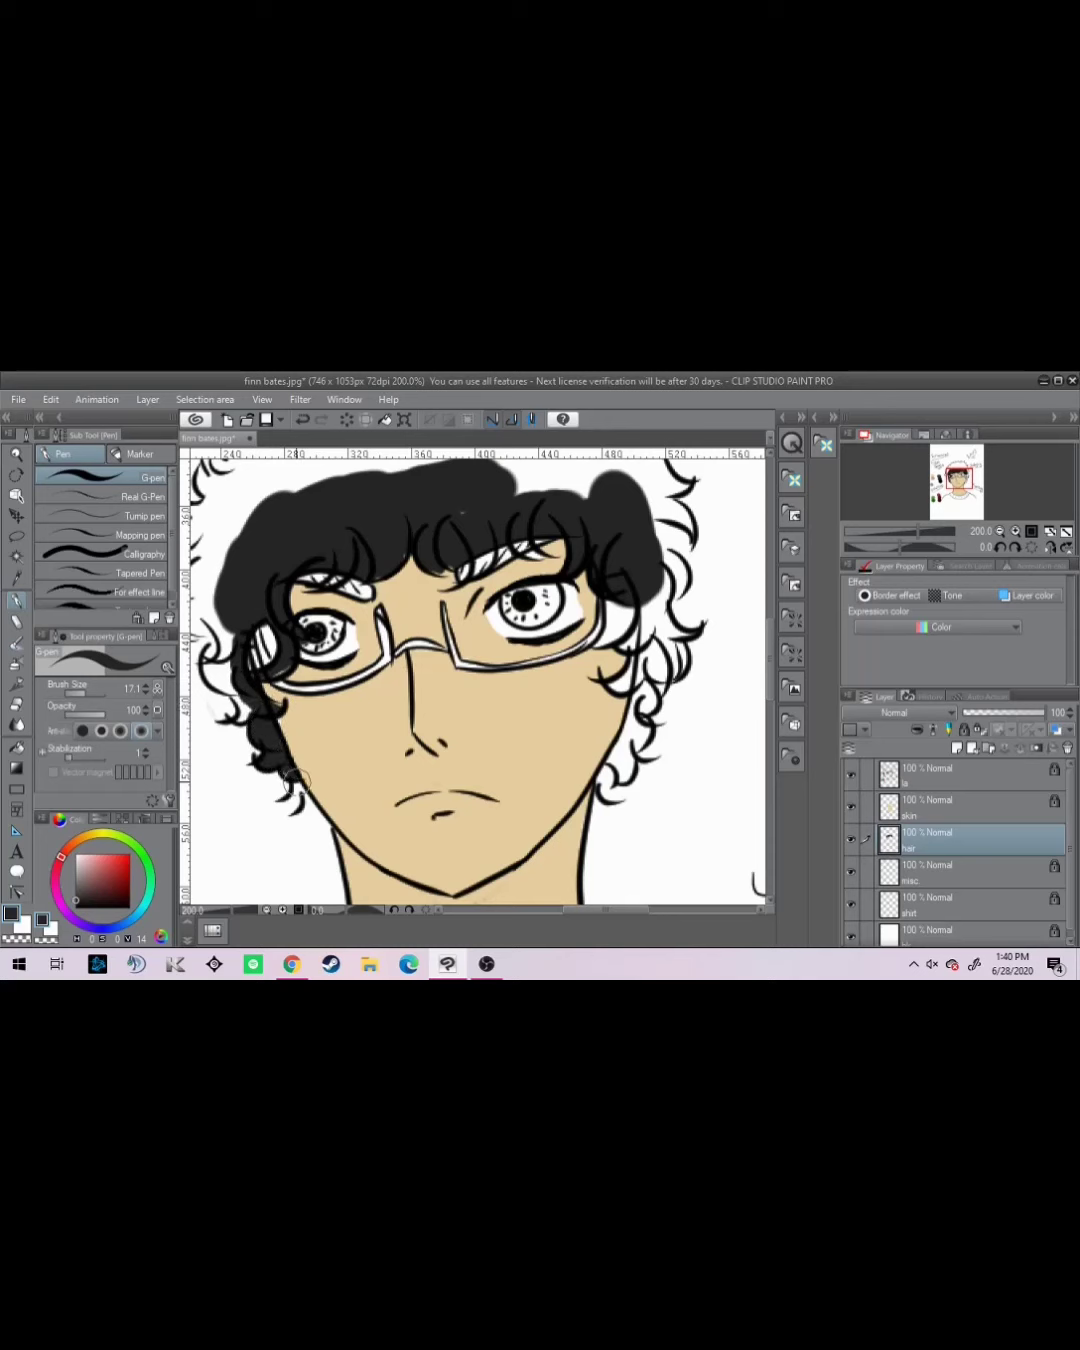
pyautogui.moveTo(241, 606)
pyautogui.mouseDown()
pyautogui.moveTo(291, 584)
pyautogui.moveTo(328, 693)
pyautogui.mouseUp()
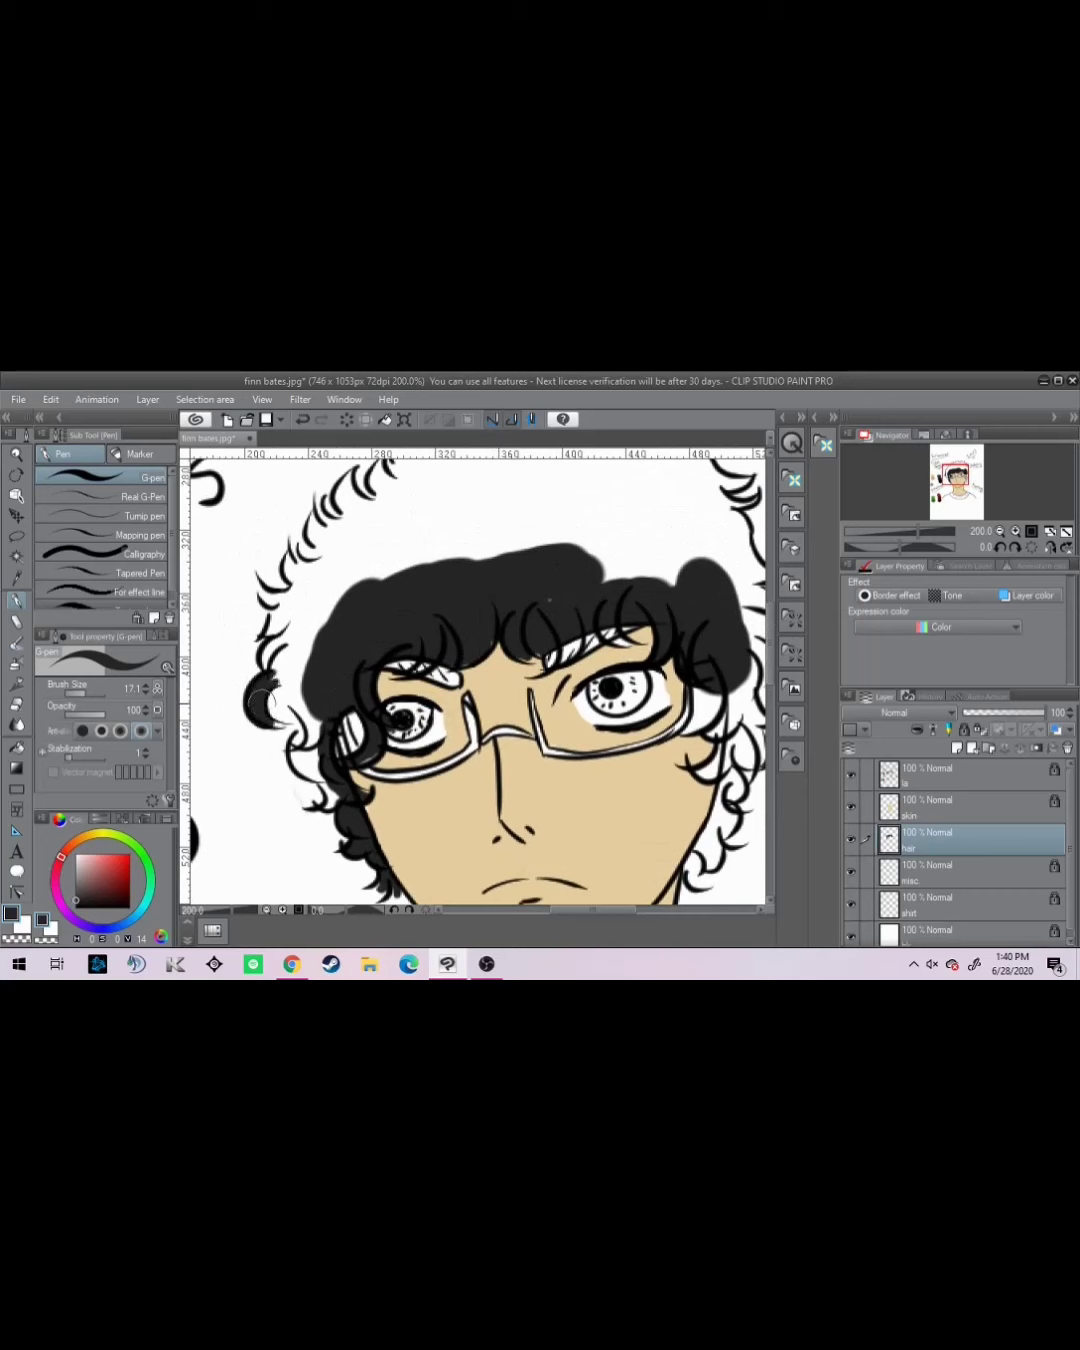
pyautogui.moveTo(274, 681)
pyautogui.mouseDown()
pyautogui.moveTo(287, 718)
pyautogui.moveTo(295, 699)
pyautogui.moveTo(302, 745)
pyautogui.mouseUp()
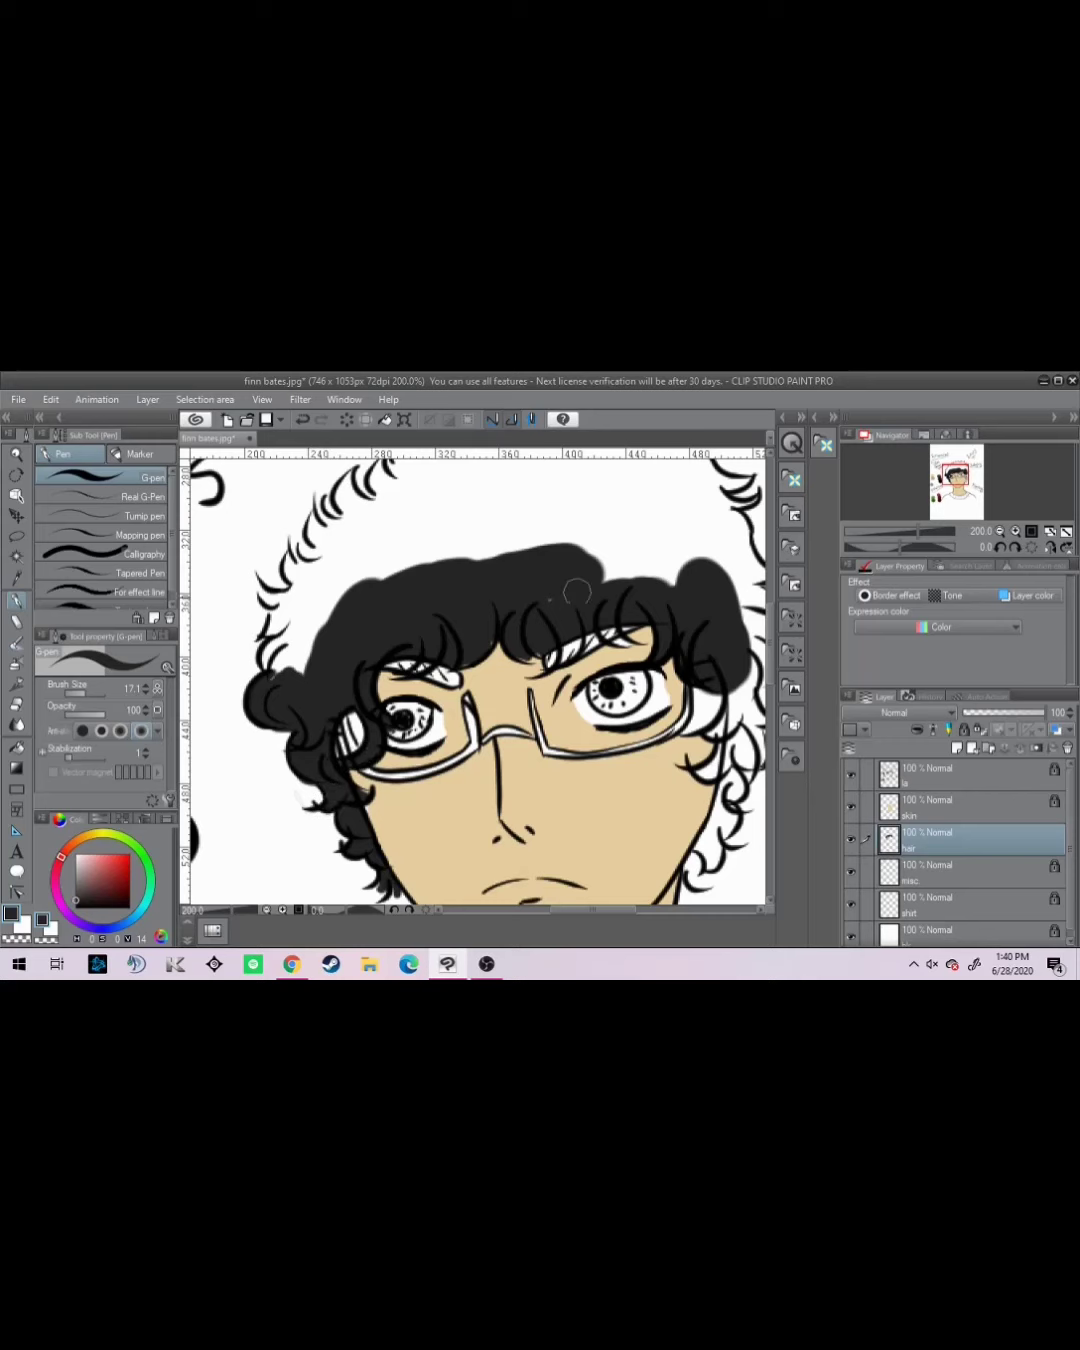
pyautogui.moveTo(350, 600)
pyautogui.mouseDown()
pyautogui.moveTo(265, 665)
pyautogui.moveTo(299, 606)
pyautogui.moveTo(273, 627)
pyautogui.moveTo(337, 497)
pyautogui.moveTo(330, 549)
pyautogui.mouseUp()
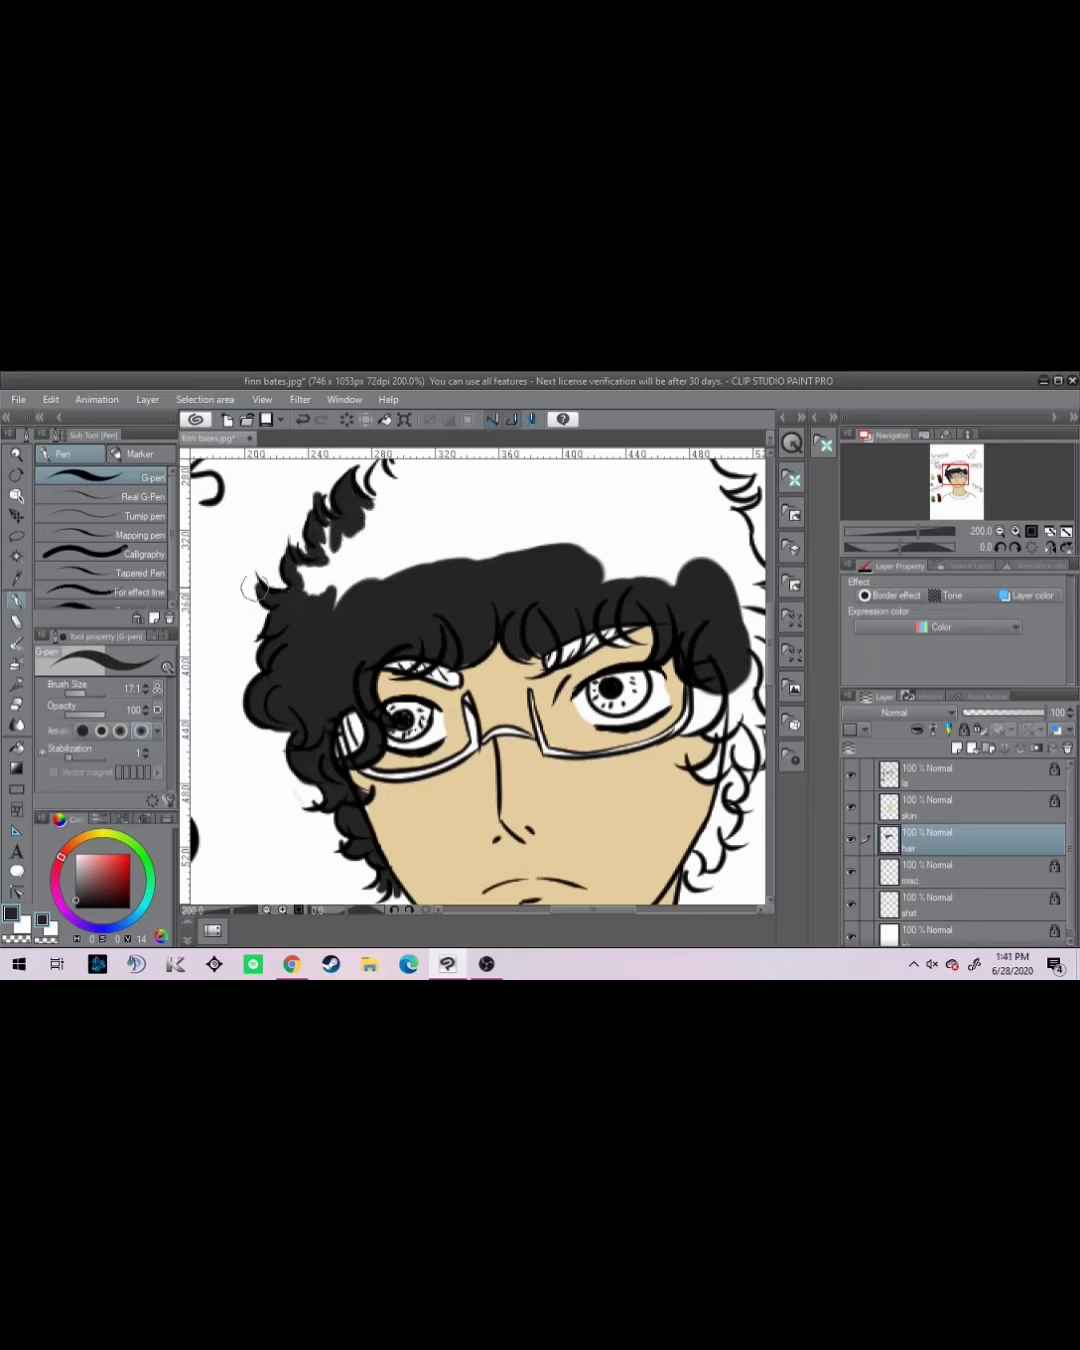
# - Enlarge the brush and paint the remaining crown of the hair in dark grey
pyautogui.click(88, 694)
pyautogui.moveTo(954, 475); pyautogui.dragTo(959, 470)
pyautogui.moveTo(262, 701)
pyautogui.mouseDown()
pyautogui.moveTo(315, 632)
pyautogui.moveTo(224, 690)
pyautogui.moveTo(235, 650)
pyautogui.moveTo(285, 620)
pyautogui.moveTo(415, 580)
pyautogui.moveTo(580, 600)
pyautogui.mouseUp()
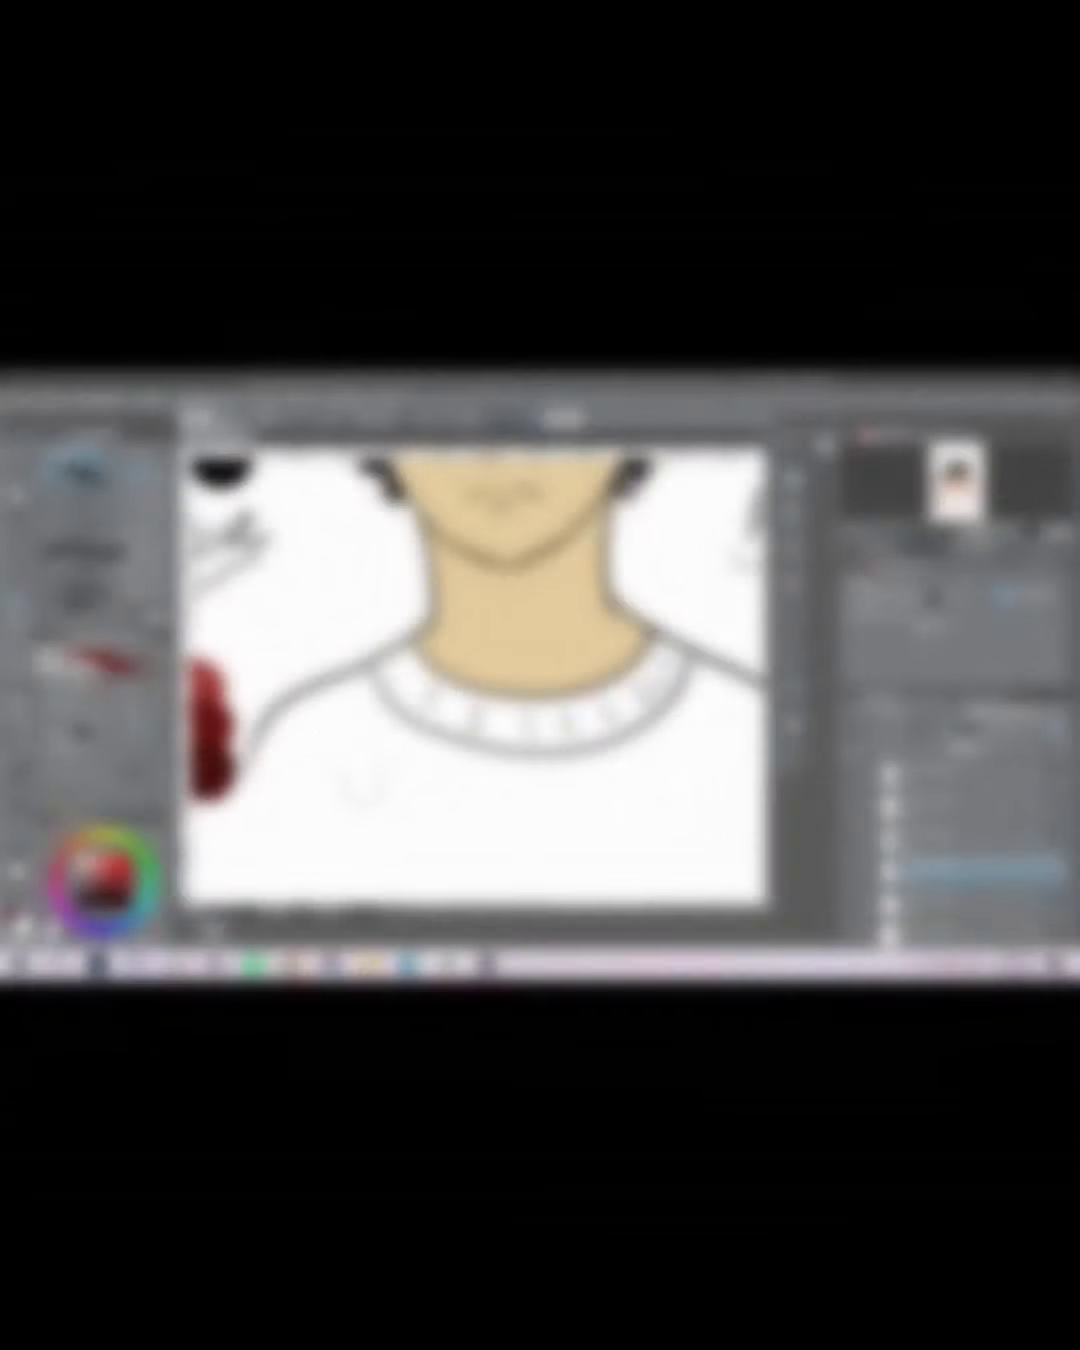
# - Paint the sweater's shoulders and chest below the collar in dark red with brush size 36.7 on the misc. layer
pyautogui.moveTo(293, 740)
pyautogui.mouseDown()
pyautogui.moveTo(265, 762)
pyautogui.moveTo(257, 754)
pyautogui.moveTo(267, 741)
pyautogui.moveTo(255, 758)
pyautogui.moveTo(262, 724)
pyautogui.moveTo(361, 680)
pyautogui.moveTo(273, 768)
pyautogui.moveTo(365, 745)
pyautogui.moveTo(426, 790)
pyautogui.moveTo(532, 795)
pyautogui.moveTo(623, 781)
pyautogui.moveTo(685, 788)
pyautogui.moveTo(723, 730)
pyautogui.moveTo(741, 752)
pyautogui.mouseUp()
pyautogui.moveTo(957, 505); pyautogui.dragTo(965, 510)
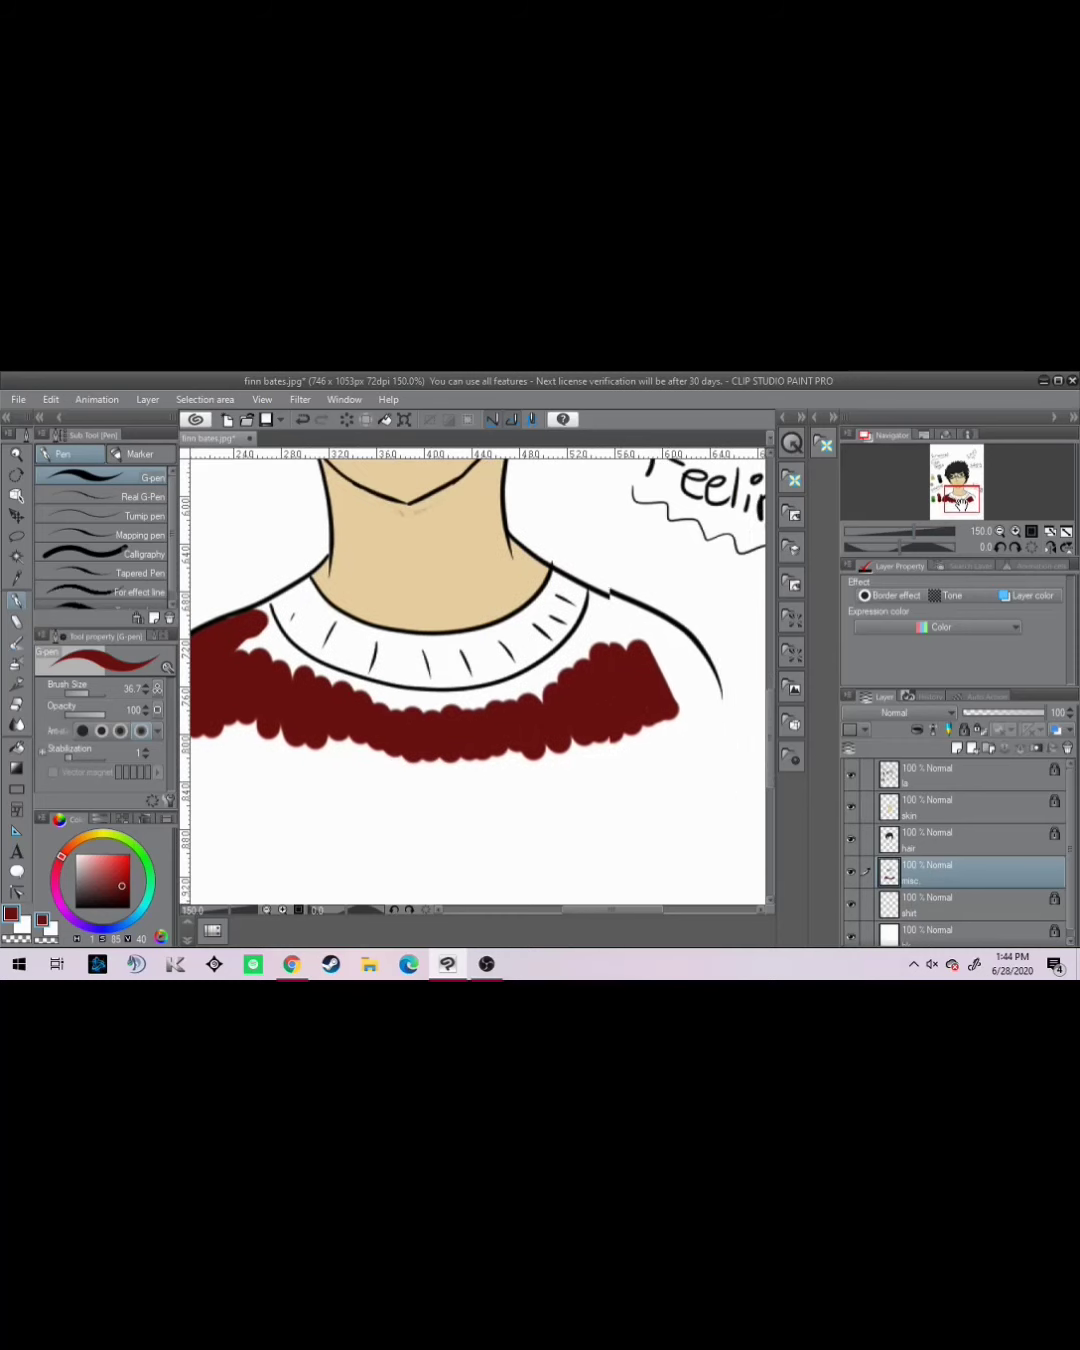
pyautogui.moveTo(641, 689)
pyautogui.mouseDown()
pyautogui.moveTo(620, 705)
pyautogui.moveTo(650, 689)
pyautogui.moveTo(683, 723)
pyautogui.moveTo(685, 666)
pyautogui.moveTo(620, 637)
pyautogui.moveTo(592, 675)
pyautogui.moveTo(530, 689)
pyautogui.moveTo(591, 615)
pyautogui.moveTo(607, 625)
pyautogui.moveTo(458, 700)
pyautogui.mouseUp()
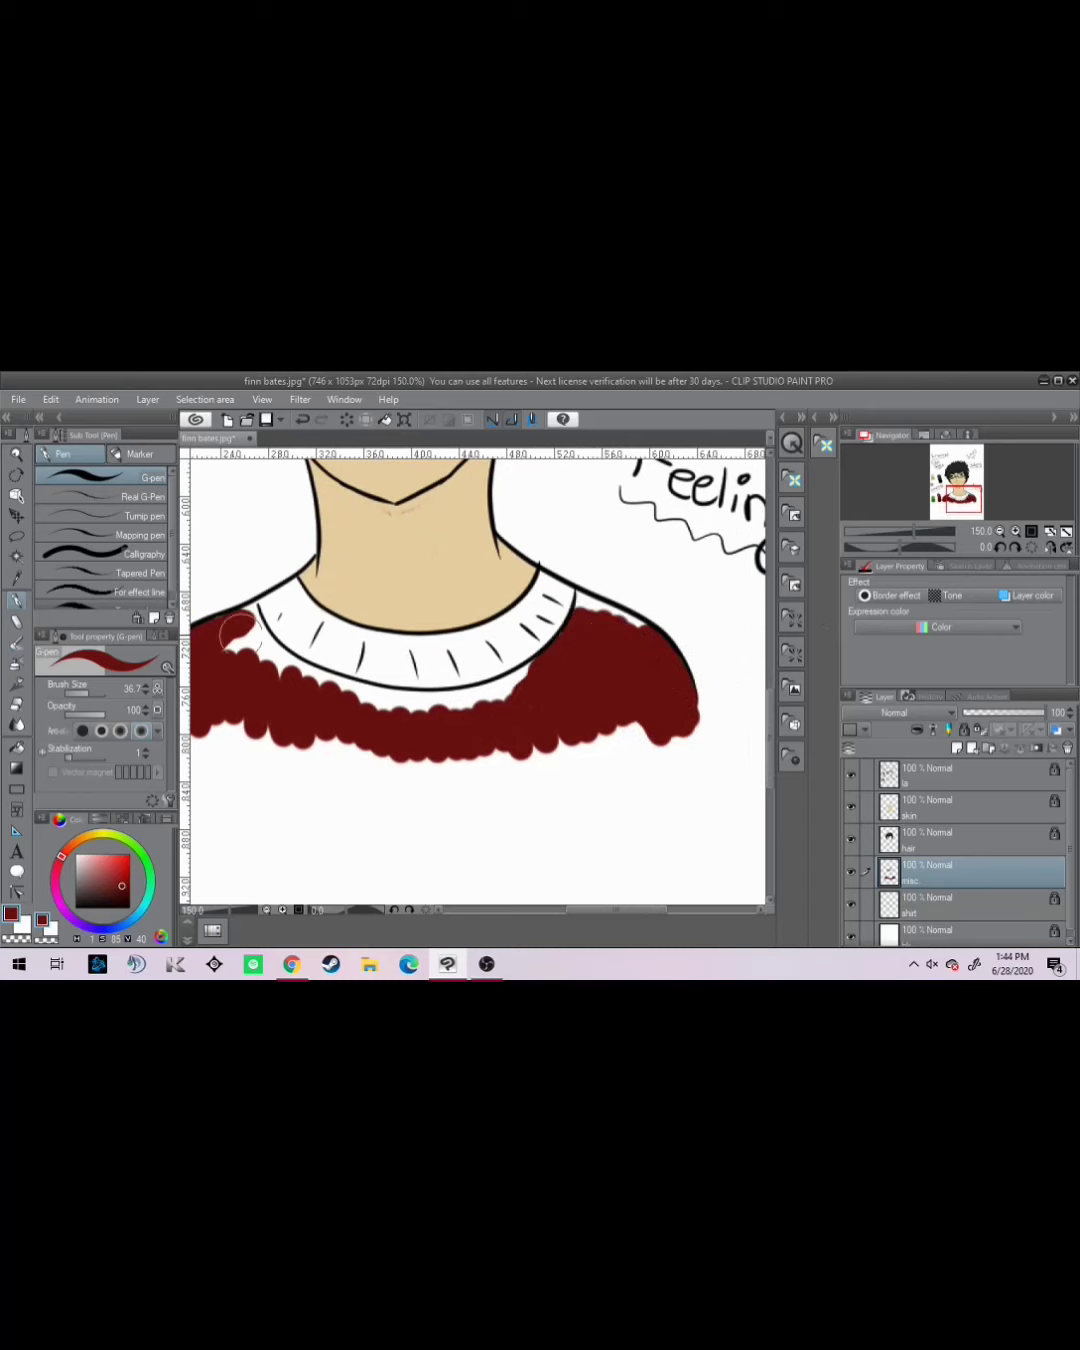
pyautogui.moveTo(238, 632)
pyautogui.mouseDown()
pyautogui.moveTo(224, 650)
pyautogui.moveTo(268, 660)
pyautogui.moveTo(242, 625)
pyautogui.moveTo(258, 661)
pyautogui.moveTo(377, 705)
pyautogui.moveTo(443, 715)
pyautogui.moveTo(544, 681)
pyautogui.moveTo(424, 704)
pyautogui.moveTo(344, 749)
pyautogui.mouseUp()
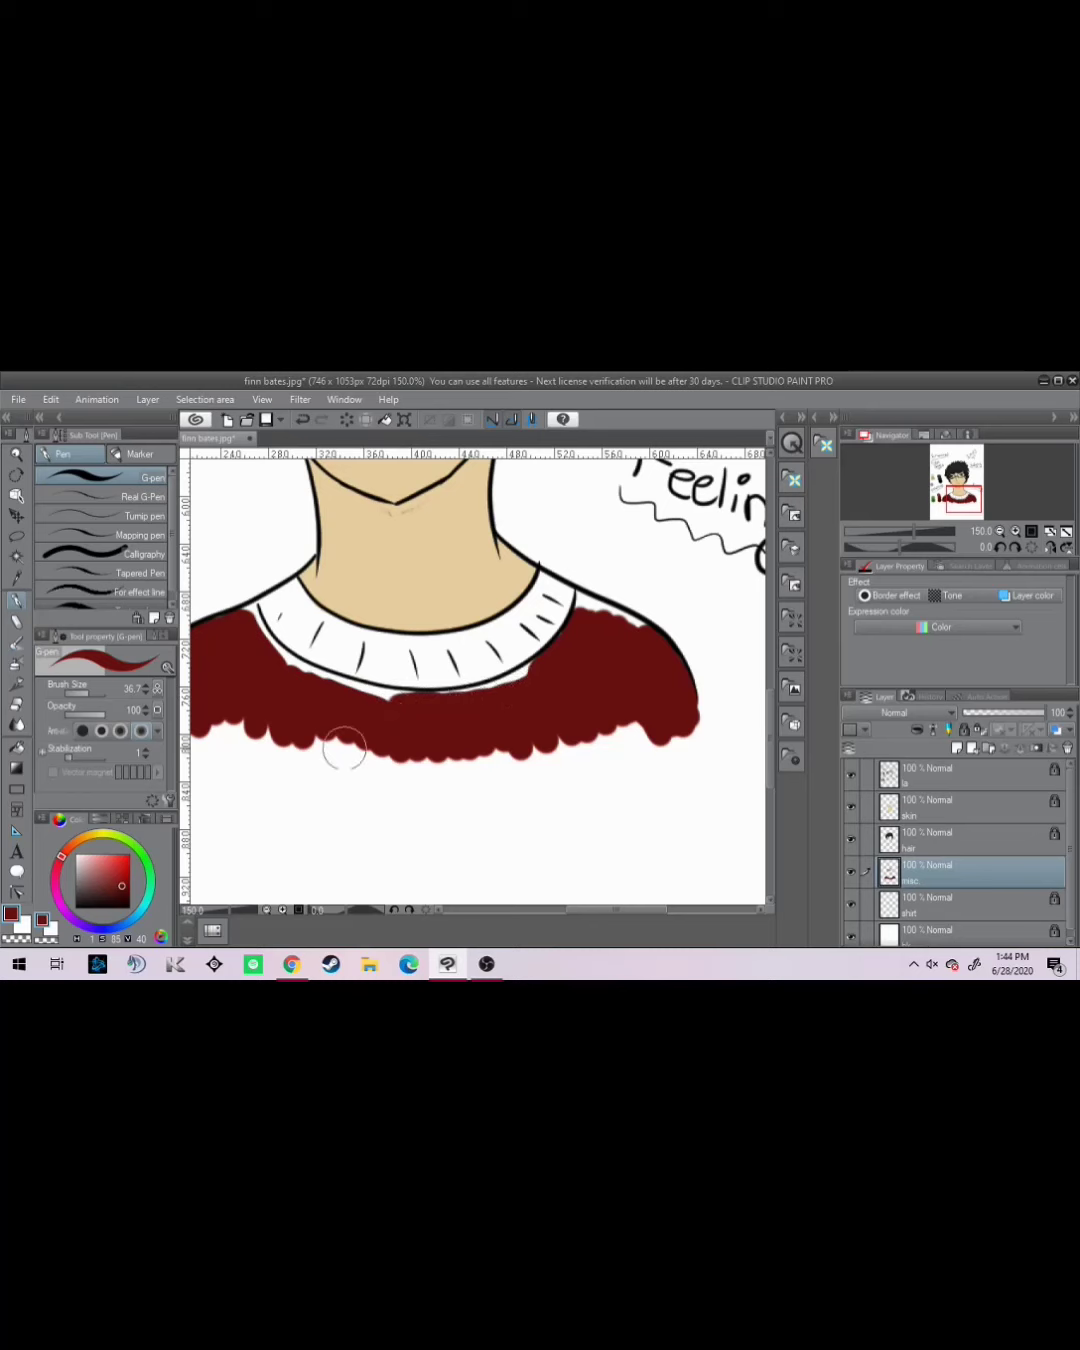
# - Fill the gaps along the collar and shoulder in dark red with brush size 14.1 and erase the spill at the collar
pyautogui.moveTo(86, 693); pyautogui.dragTo(81, 692)
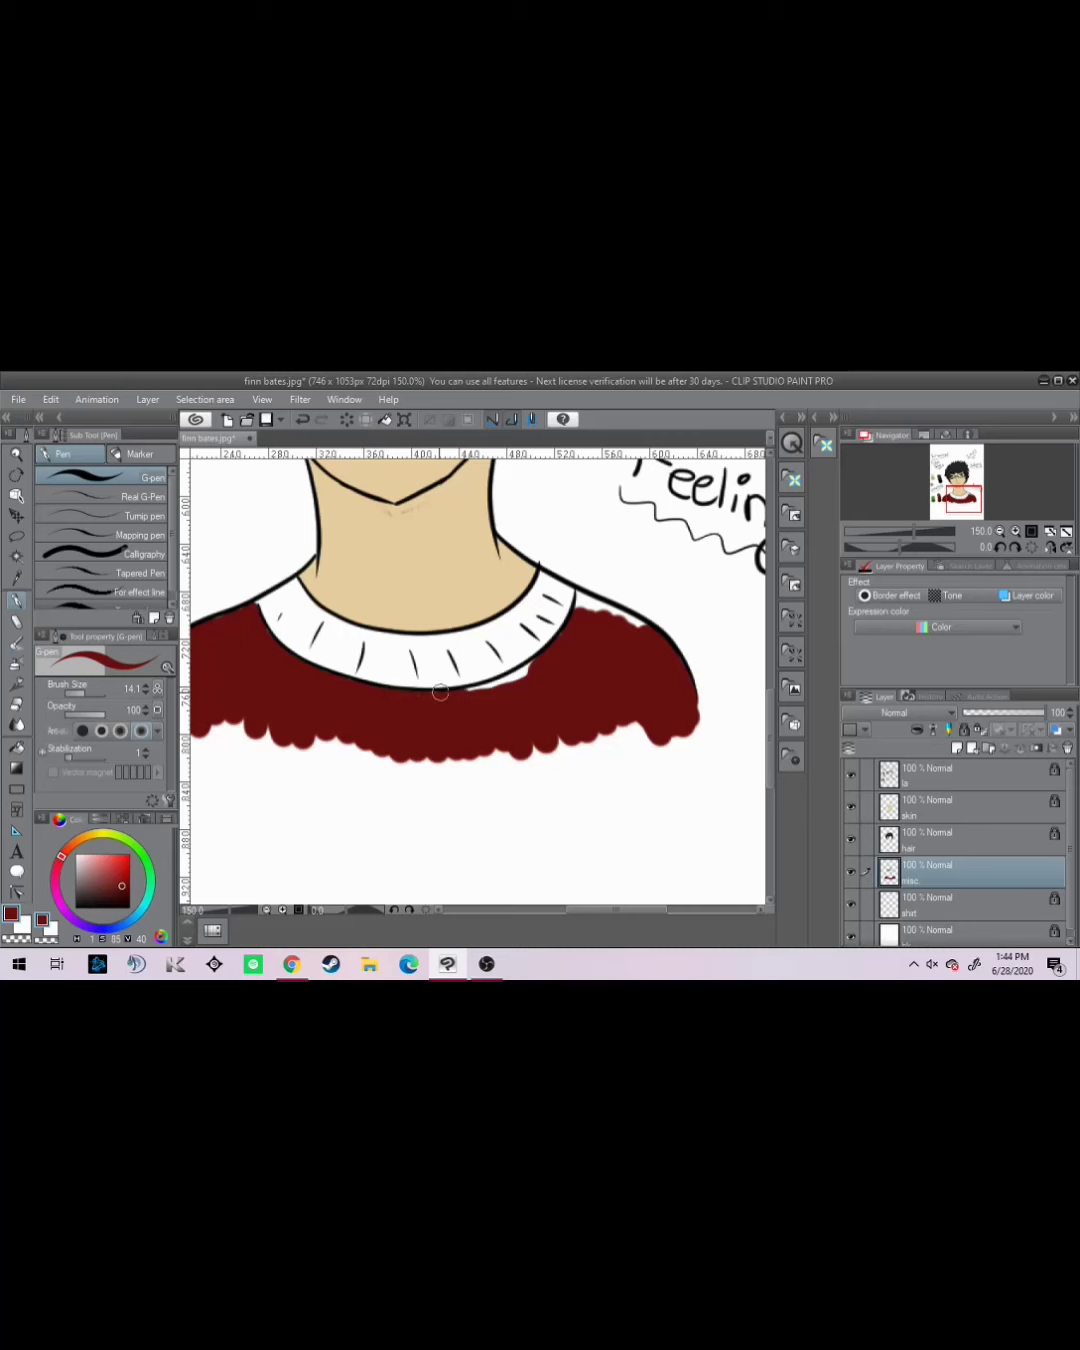
pyautogui.moveTo(438, 693); pyautogui.dragTo(515, 674)
pyautogui.moveTo(595, 606)
pyautogui.mouseDown()
pyautogui.moveTo(568, 631)
pyautogui.moveTo(578, 597)
pyautogui.moveTo(635, 622)
pyautogui.moveTo(613, 616)
pyautogui.mouseUp()
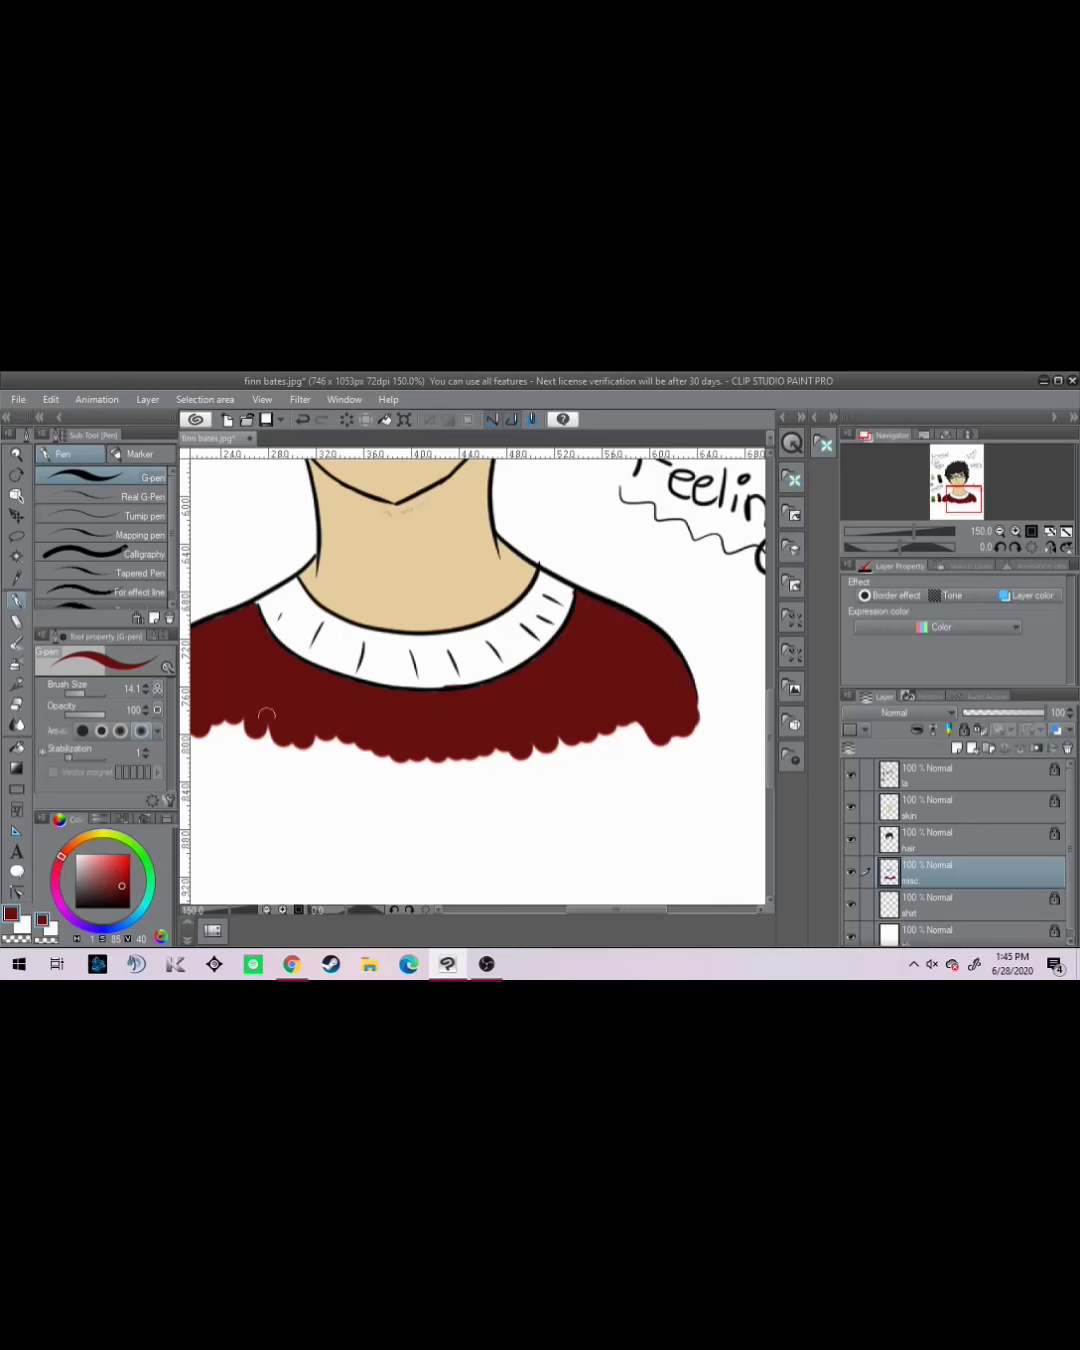
pyautogui.click(17, 704)
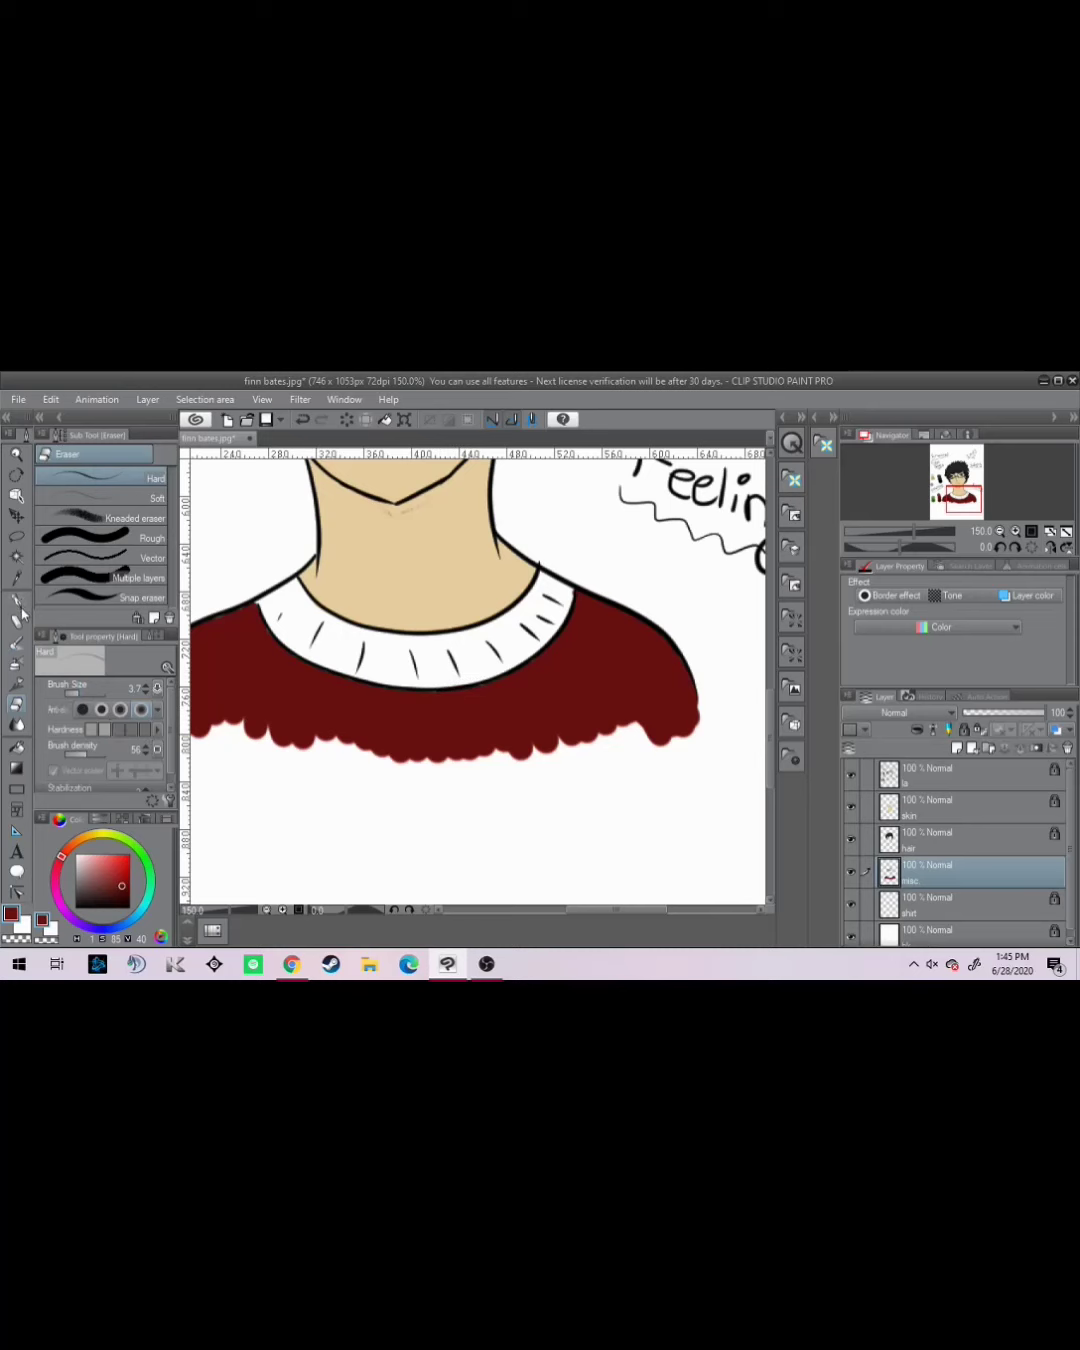
pyautogui.click(16, 601)
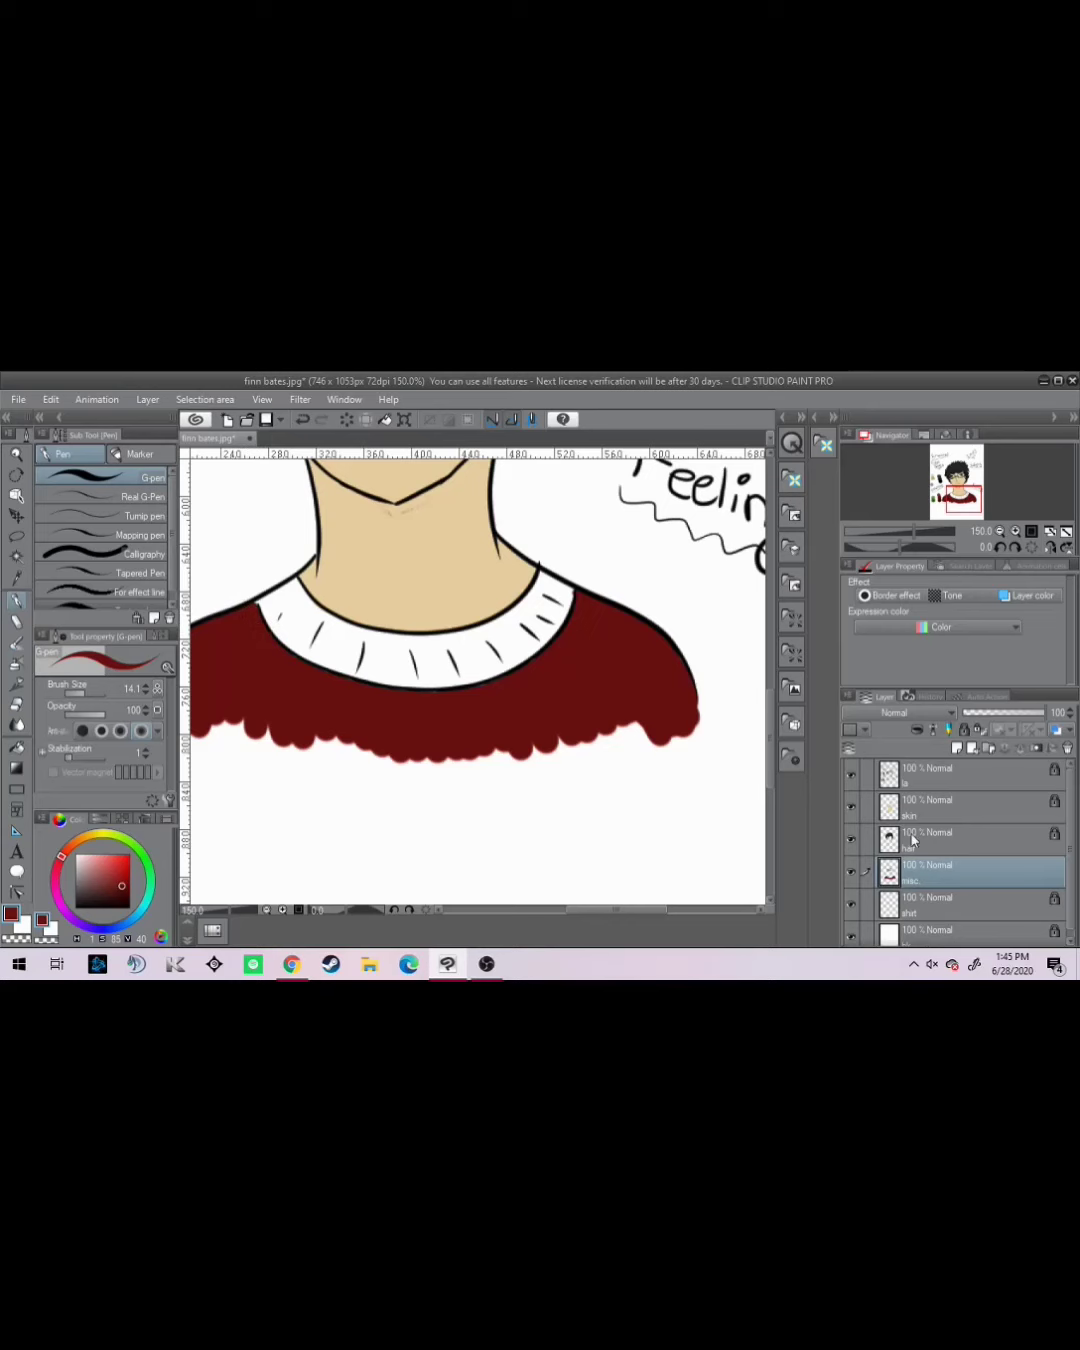
# - Make the shirt layer editable and pick the darkest red swatch as the pen color
pyautogui.click(959, 897)
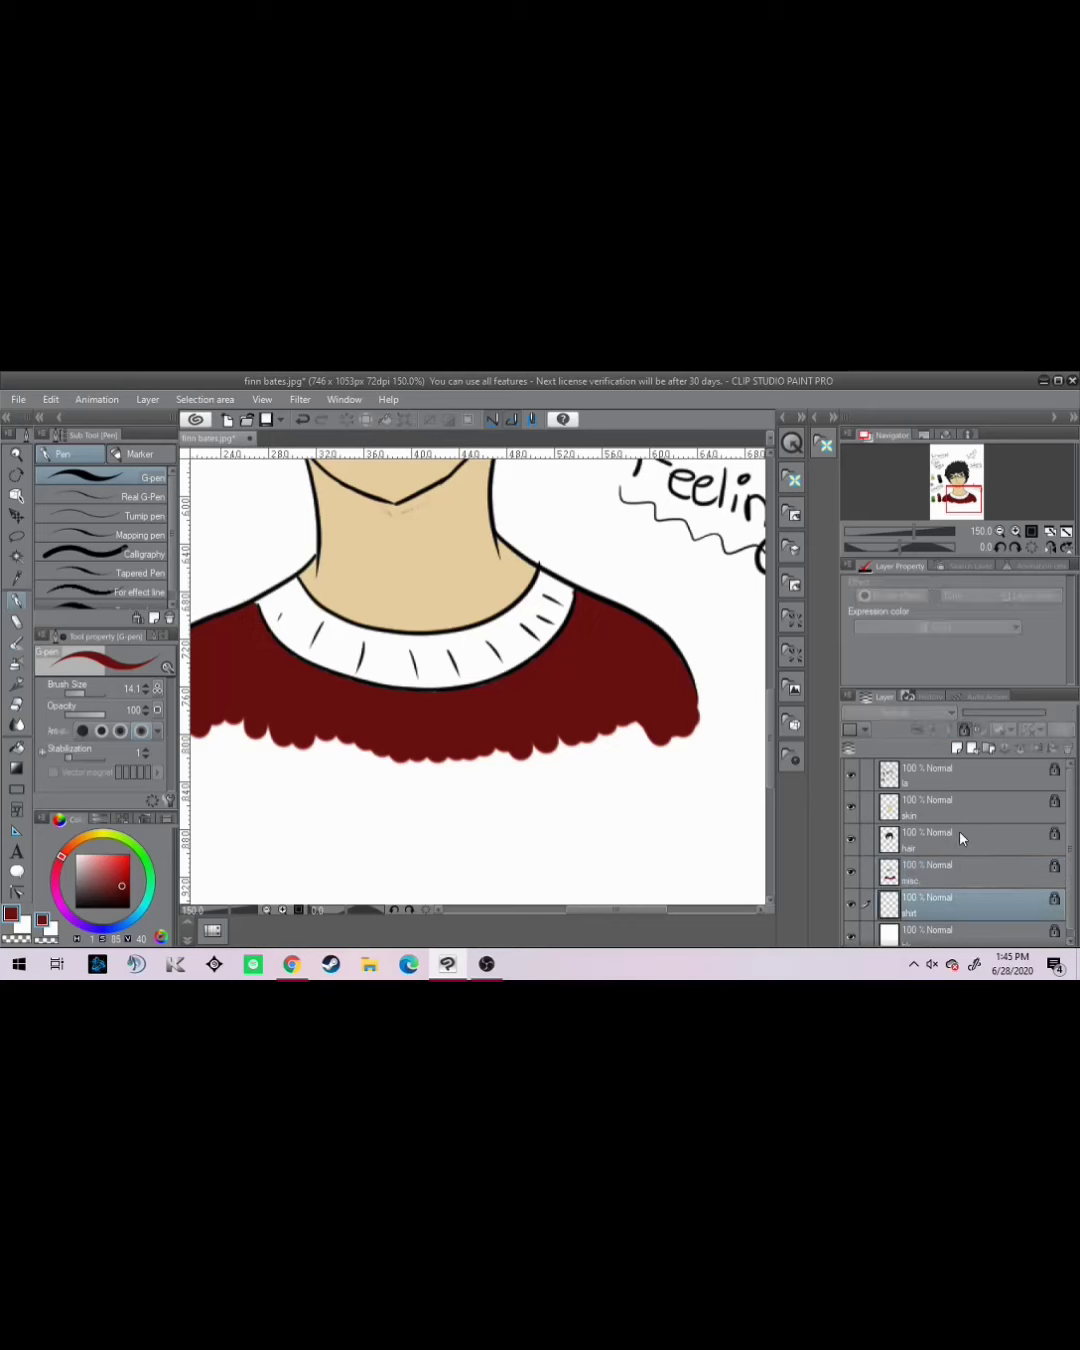
pyautogui.moveTo(965, 507); pyautogui.dragTo(955, 505)
pyautogui.click(16, 578)
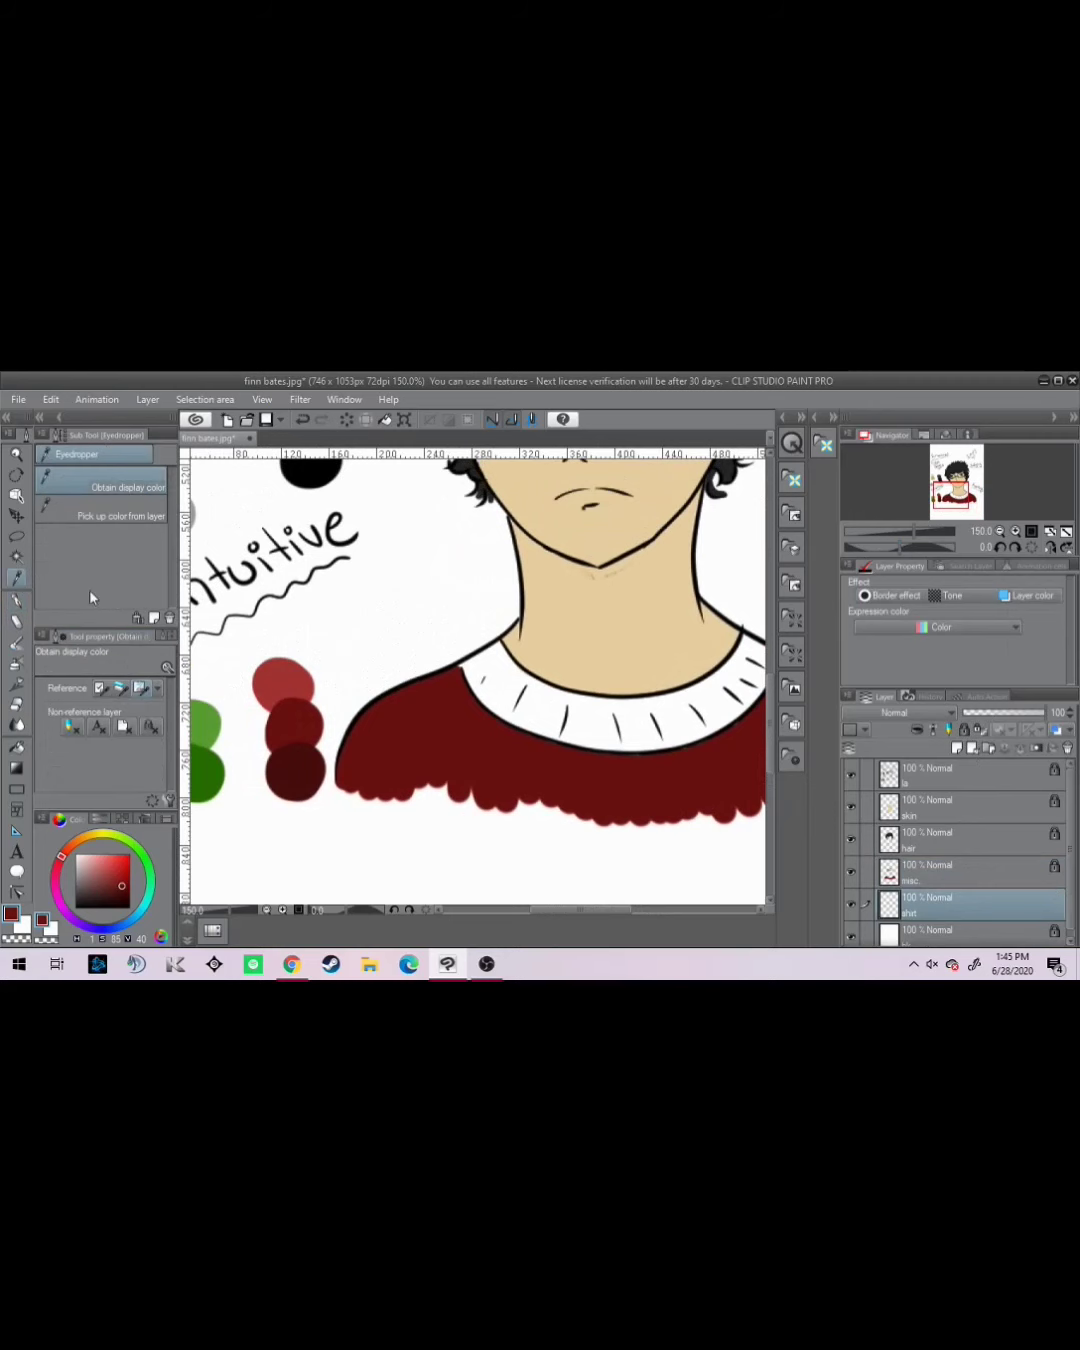
pyautogui.click(300, 771)
pyautogui.click(17, 600)
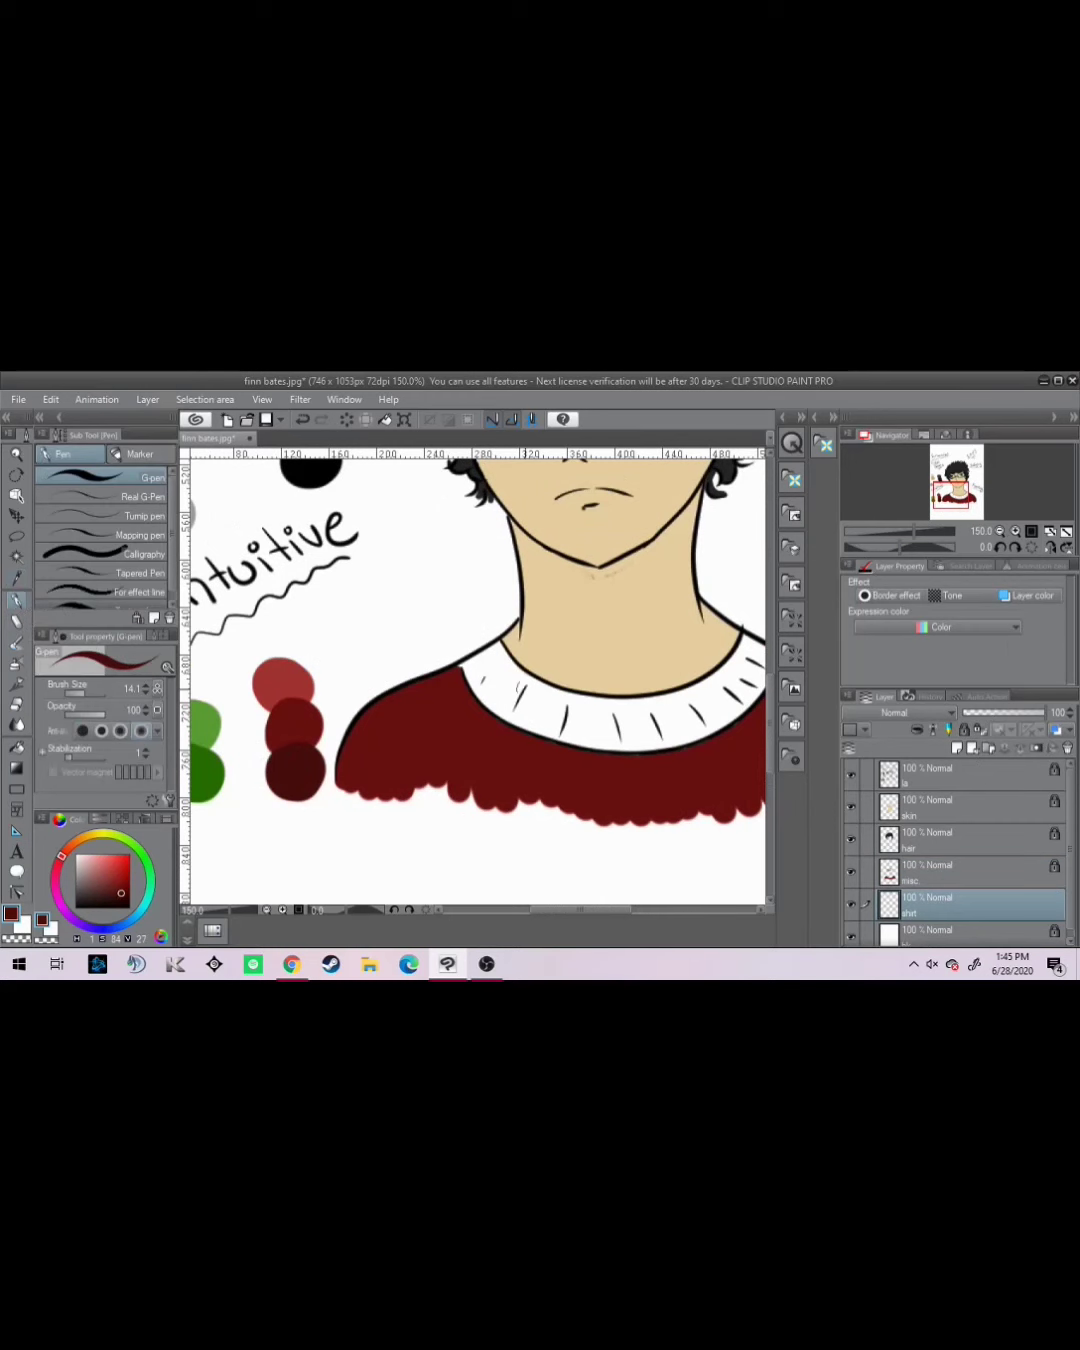
# - Paint the whole ribbed collar in the darkest red, enlarging the brush to 53.6 for the broad fill
pyautogui.moveTo(471, 661)
pyautogui.mouseDown()
pyautogui.moveTo(496, 656)
pyautogui.moveTo(480, 688)
pyautogui.moveTo(510, 647)
pyautogui.moveTo(476, 712)
pyautogui.moveTo(552, 701)
pyautogui.moveTo(556, 720)
pyautogui.moveTo(566, 700)
pyautogui.moveTo(578, 720)
pyautogui.moveTo(573, 707)
pyautogui.mouseUp()
pyautogui.moveTo(85, 693); pyautogui.dragTo(89, 693)
pyautogui.moveTo(600, 715)
pyautogui.mouseDown()
pyautogui.moveTo(584, 759)
pyautogui.moveTo(651, 683)
pyautogui.moveTo(724, 741)
pyautogui.moveTo(745, 718)
pyautogui.mouseUp()
pyautogui.moveTo(957, 497); pyautogui.dragTo(961, 494)
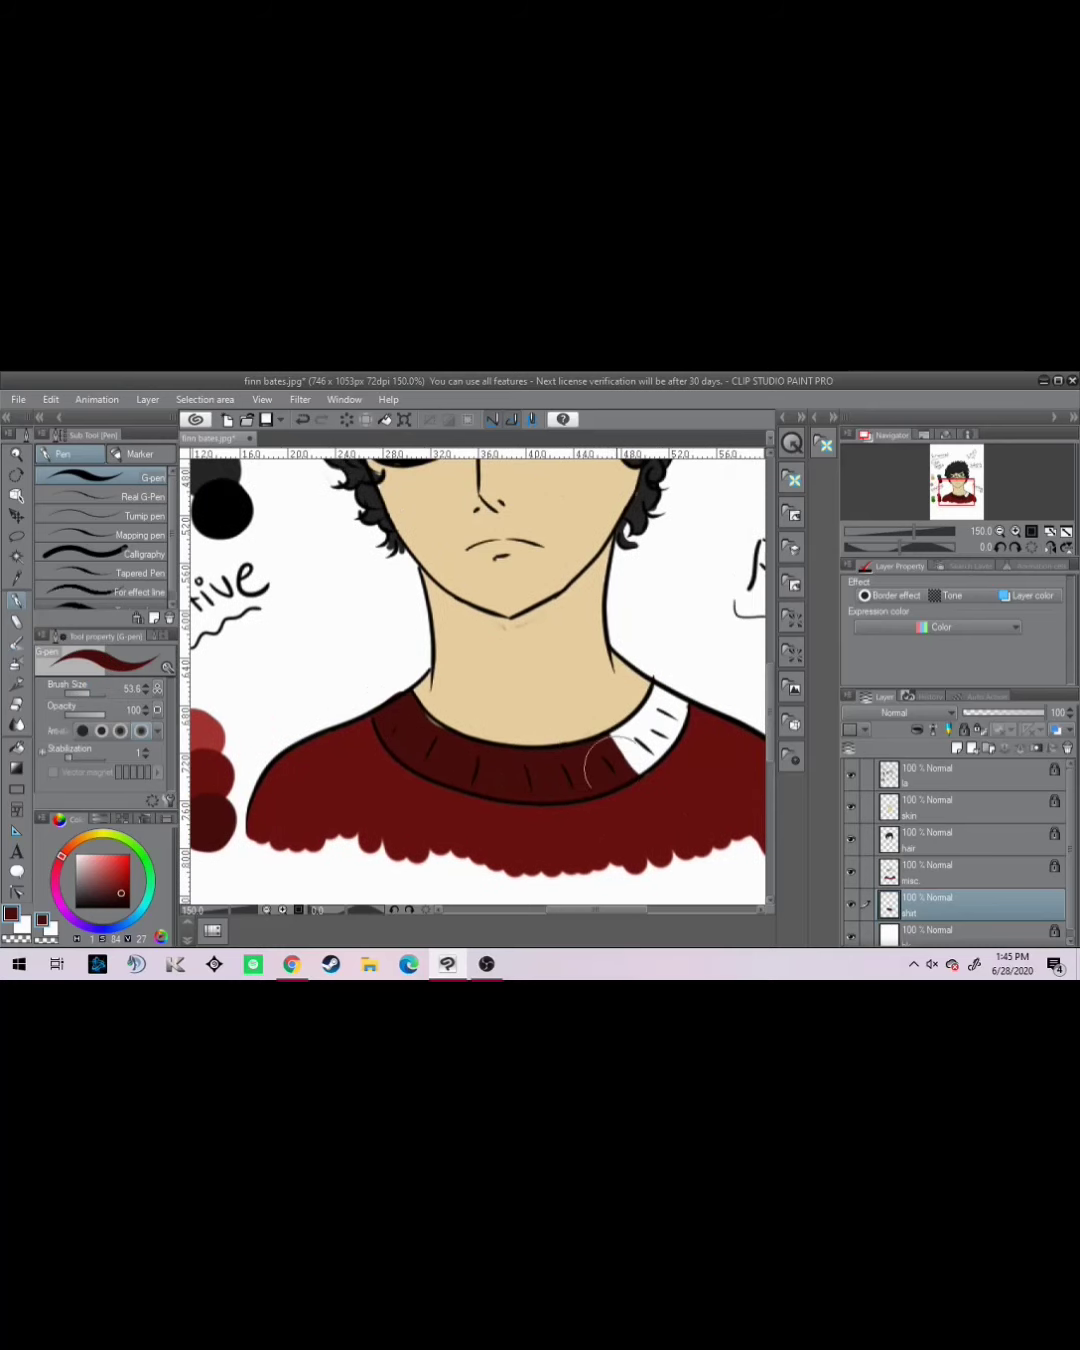
pyautogui.moveTo(664, 769)
pyautogui.mouseDown()
pyautogui.moveTo(634, 704)
pyautogui.moveTo(680, 722)
pyautogui.moveTo(666, 695)
pyautogui.mouseUp()
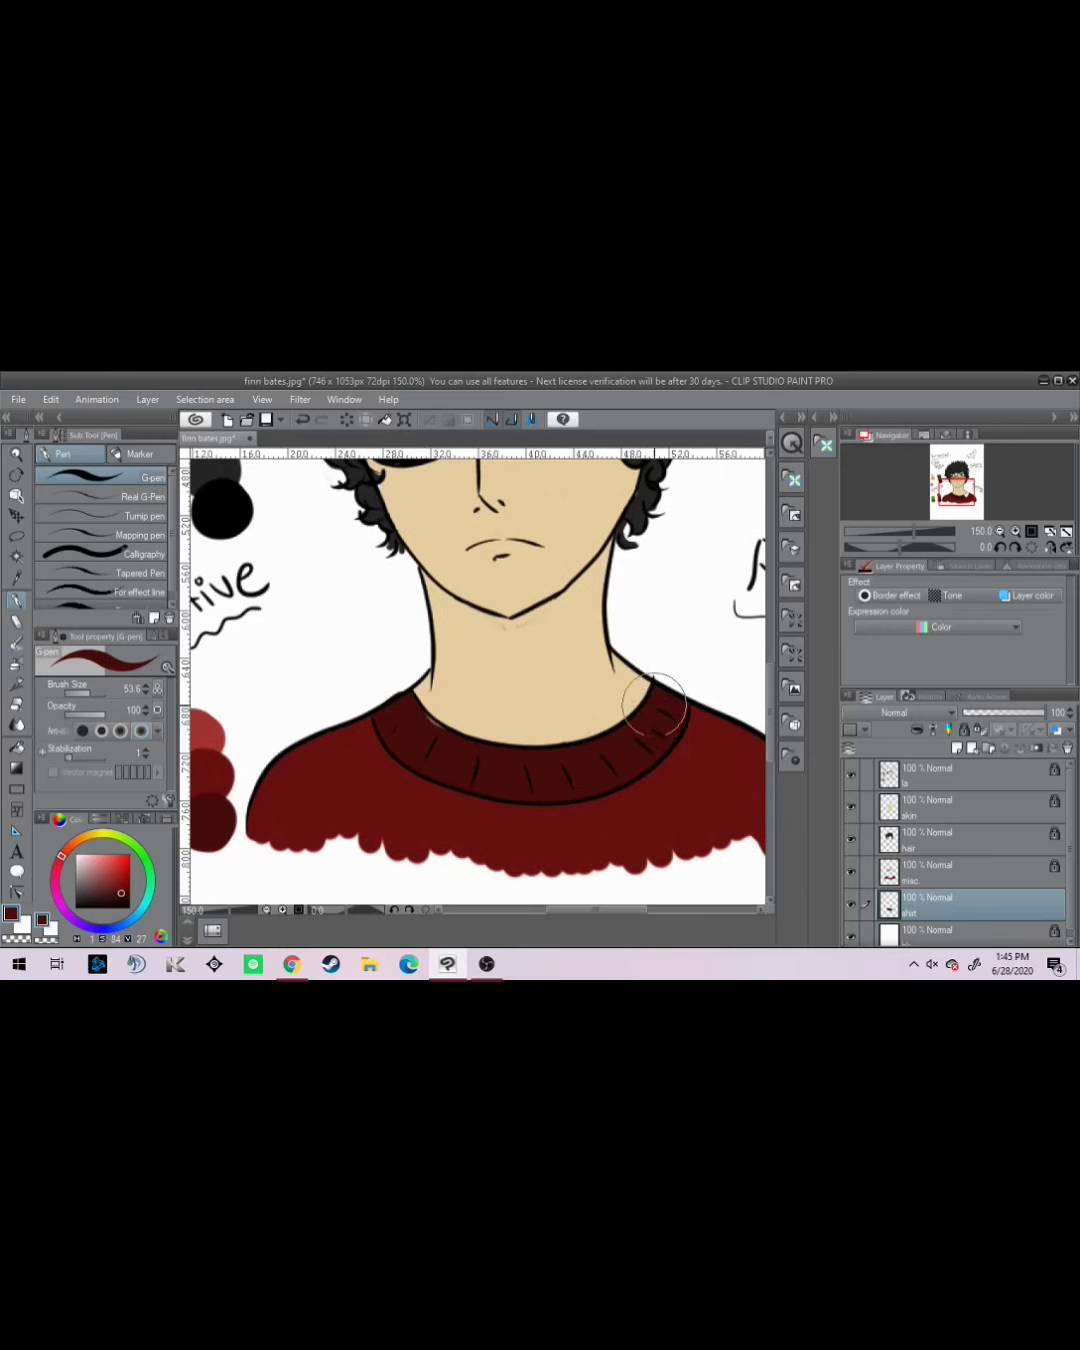
# - Show the whole page at 50% and set the drawing color to black
pyautogui.click(1001, 533)
pyautogui.click(1001, 533)
pyautogui.click(1001, 533)
pyautogui.moveTo(991, 504); pyautogui.dragTo(991, 486)
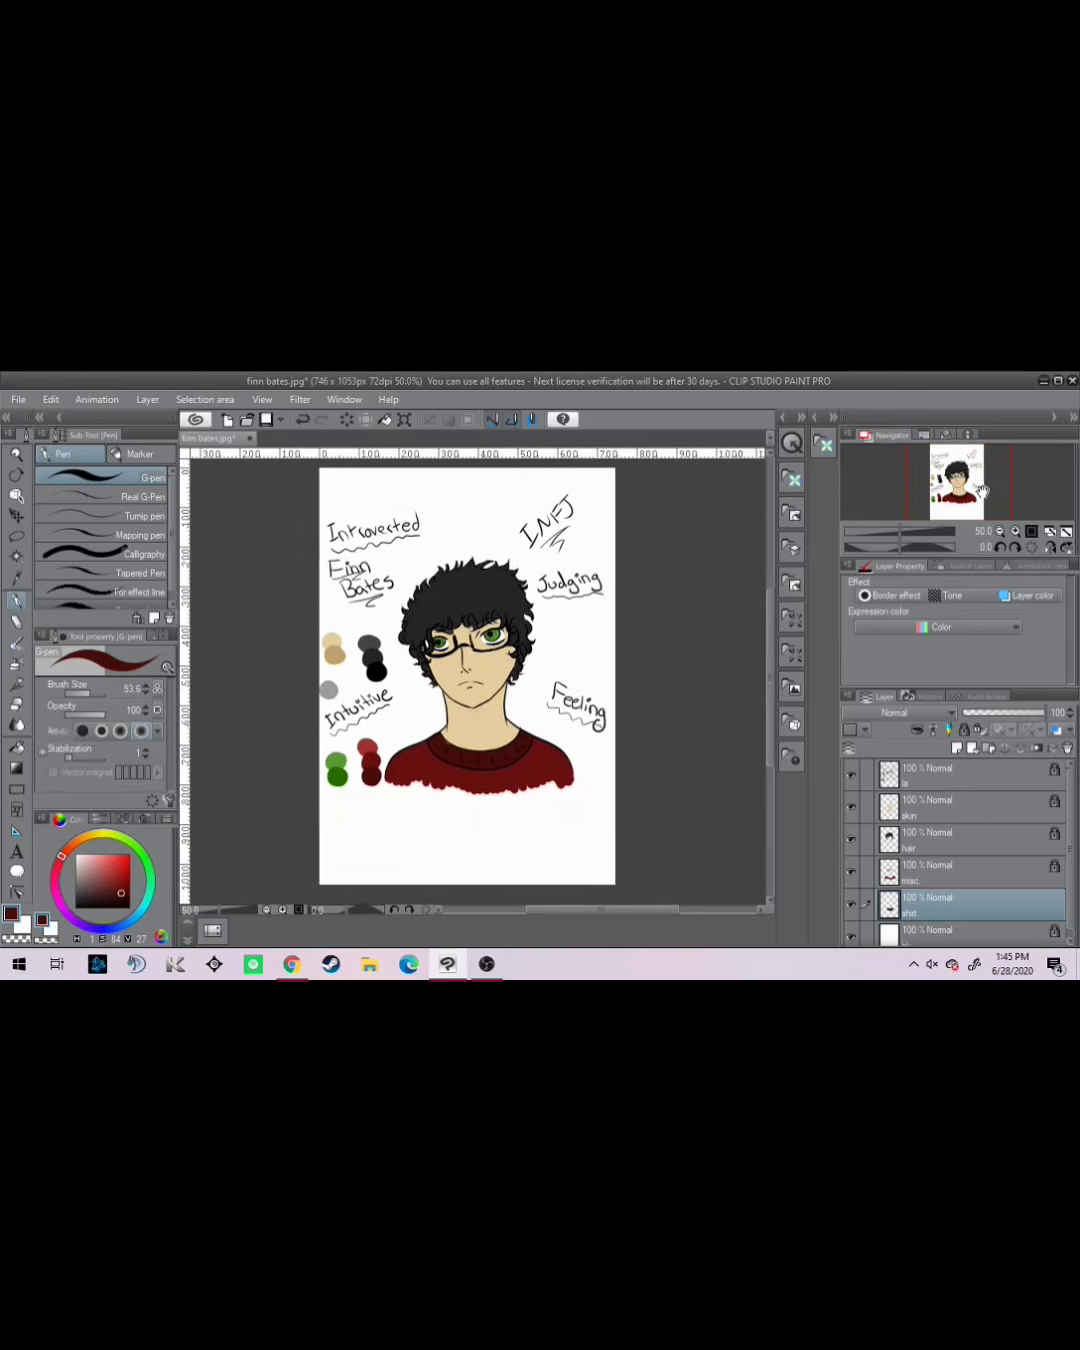
pyautogui.moveTo(82, 899); pyautogui.dragTo(67, 911)
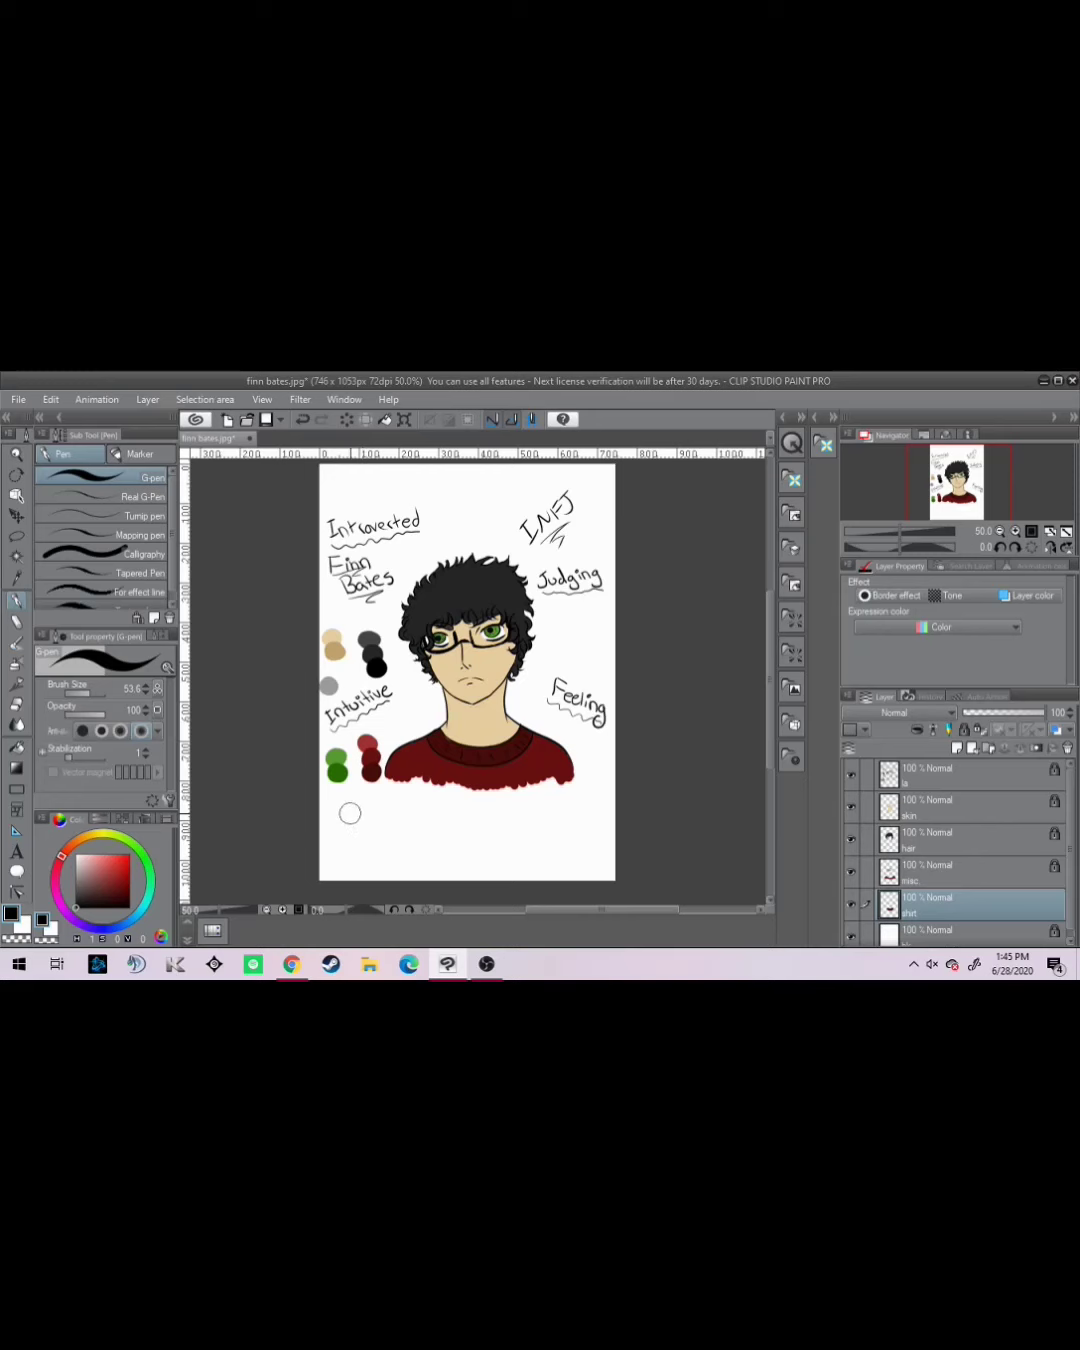
# - Handwrite "yay" and a hatched heart in black below the portrait with the 53.6 brush
pyautogui.moveTo(351, 813); pyautogui.dragTo(372, 829)
pyautogui.moveTo(378, 814); pyautogui.dragTo(366, 861)
pyautogui.moveTo(424, 820)
pyautogui.mouseDown()
pyautogui.moveTo(433, 848)
pyautogui.moveTo(448, 839)
pyautogui.moveTo(447, 864)
pyautogui.mouseUp()
pyautogui.moveTo(517, 812)
pyautogui.mouseDown()
pyautogui.moveTo(522, 842)
pyautogui.moveTo(531, 803)
pyautogui.moveTo(530, 839)
pyautogui.moveTo(505, 809)
pyautogui.moveTo(544, 808)
pyautogui.mouseUp()
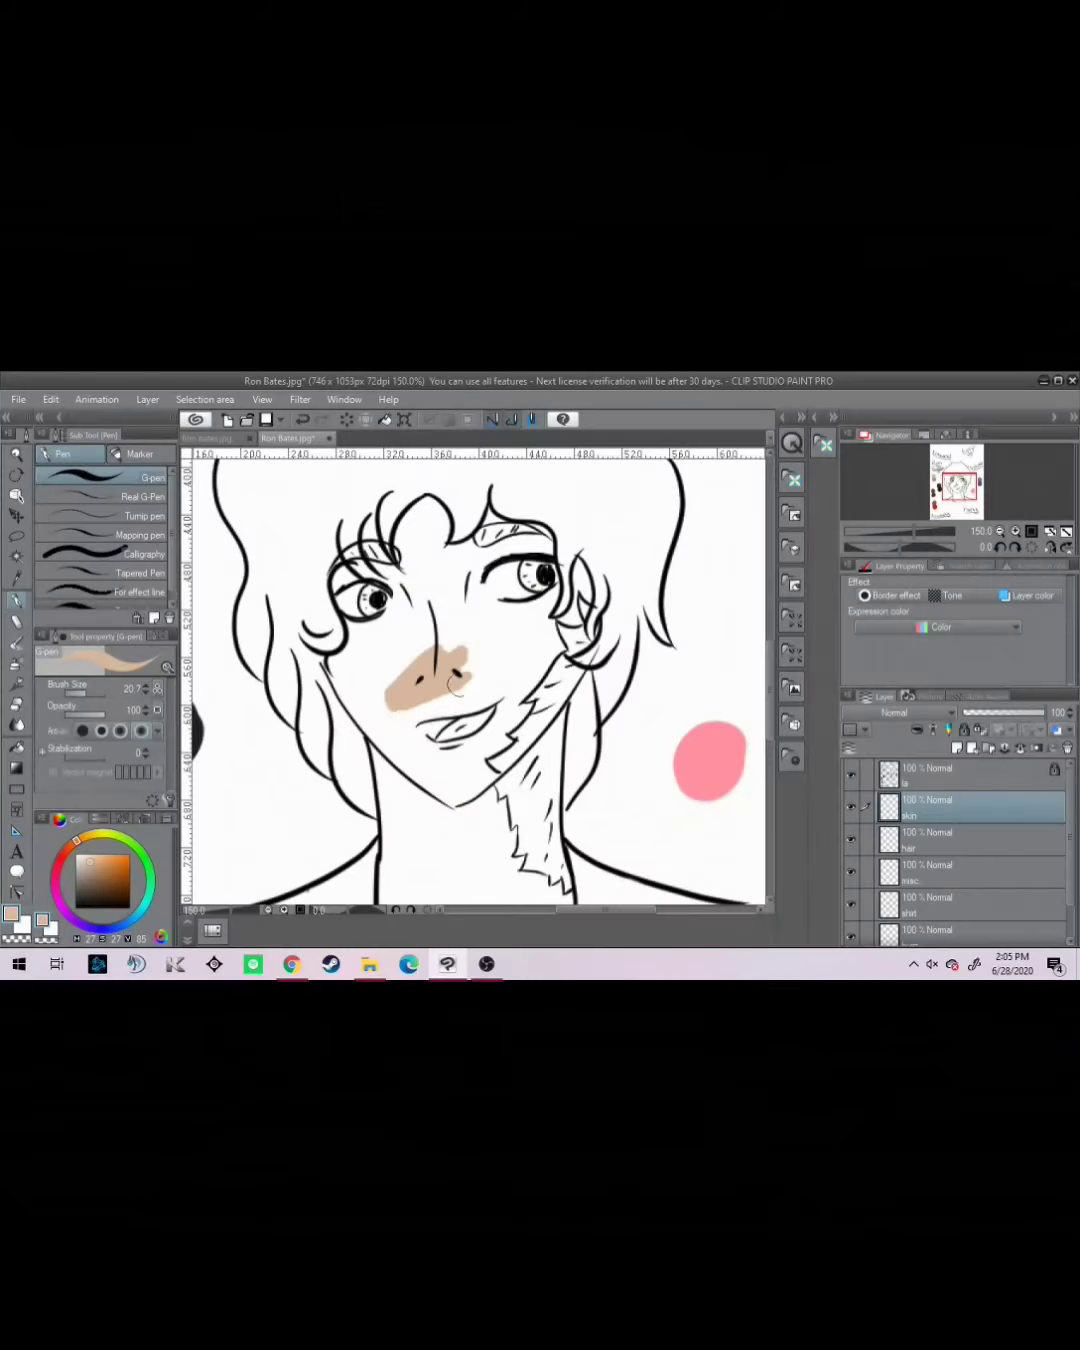
# - Paint the second portrait's face and ear in light tan on the skin layer, using brush size 8.0 for the ear
pyautogui.moveTo(450, 688)
pyautogui.mouseDown()
pyautogui.moveTo(411, 723)
pyautogui.moveTo(497, 693)
pyautogui.moveTo(437, 693)
pyautogui.moveTo(470, 640)
pyautogui.mouseUp()
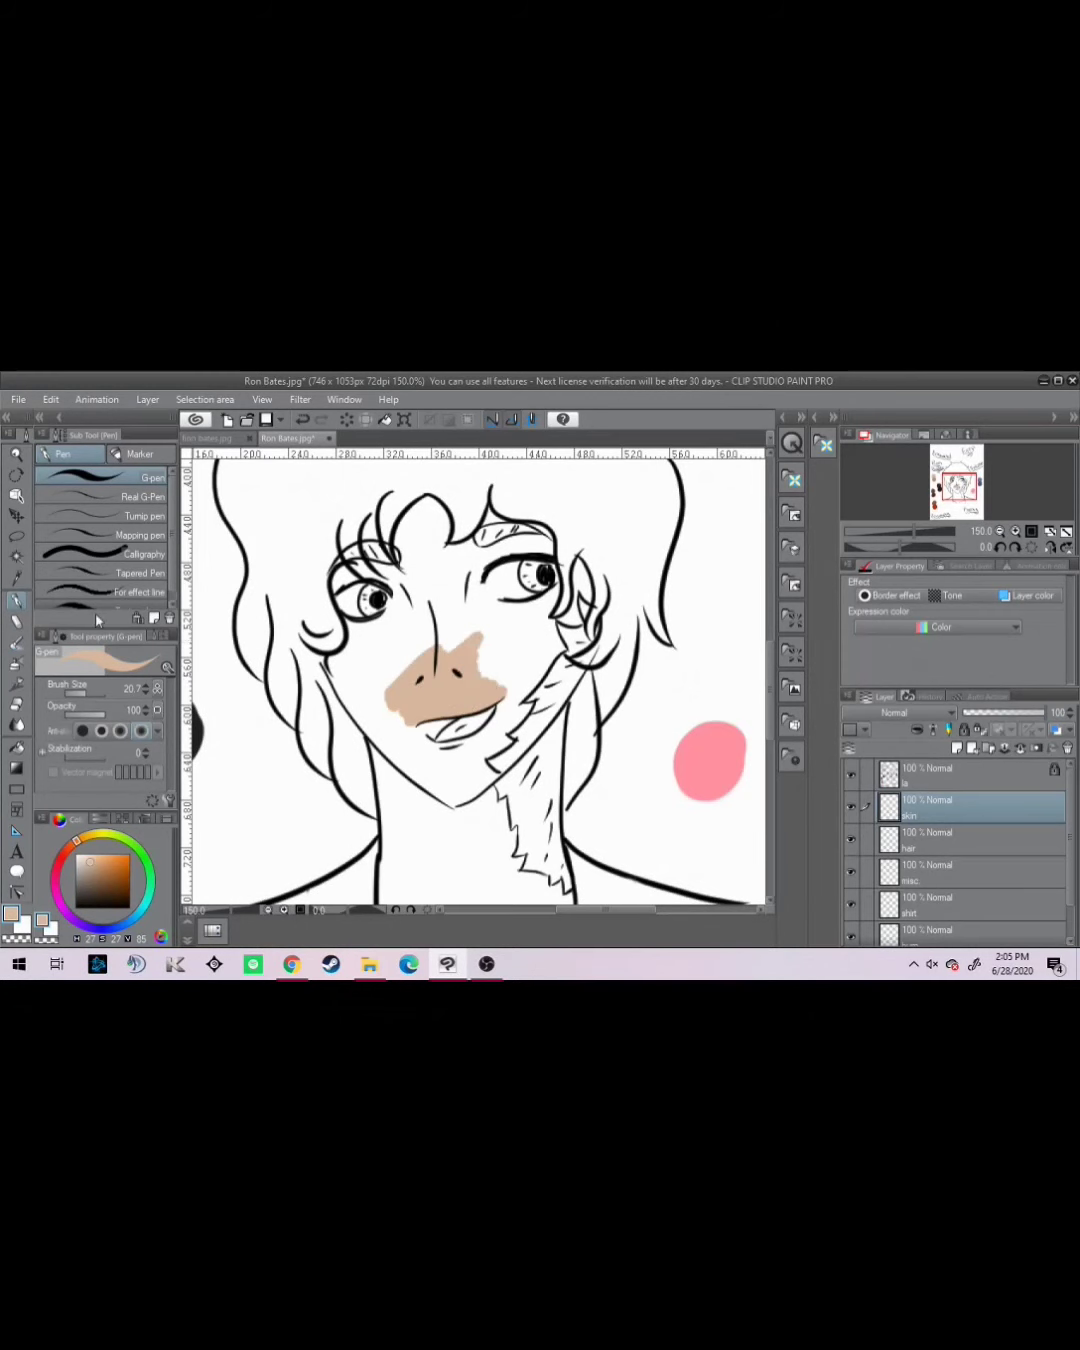
pyautogui.press('w')
pyautogui.click(418, 681)
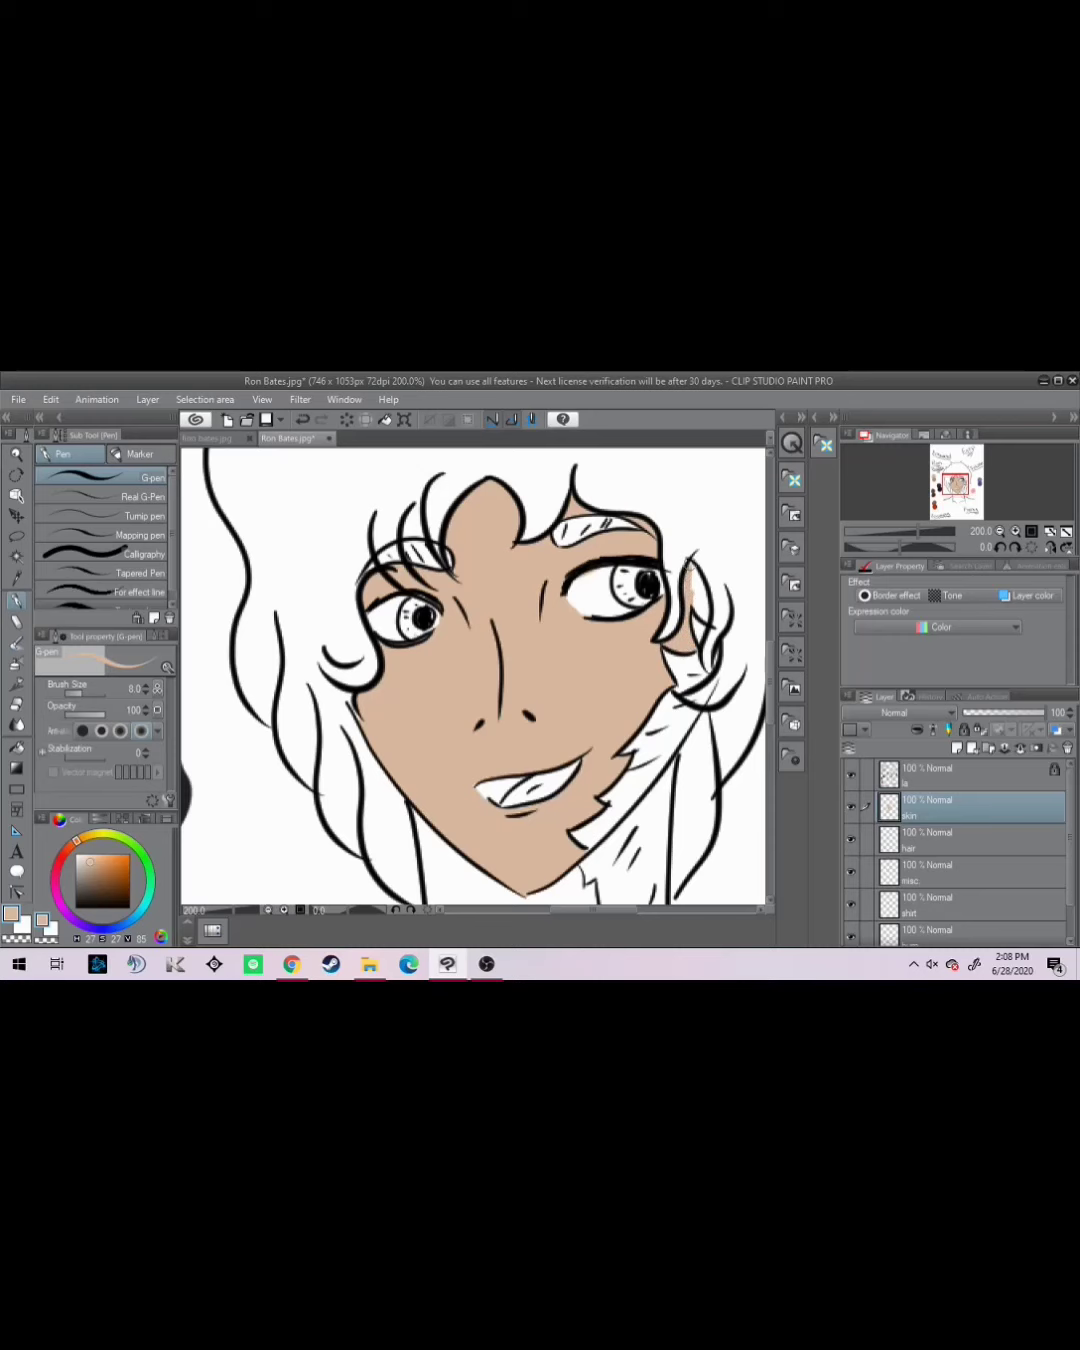
pyautogui.moveTo(687, 569); pyautogui.dragTo(703, 599)
# - Paint the neck below the chin in light tan with brush size 17.1, stopping at the jagged scar outline
pyautogui.moveTo(952, 489); pyautogui.dragTo(957, 496)
pyautogui.click(85, 692)
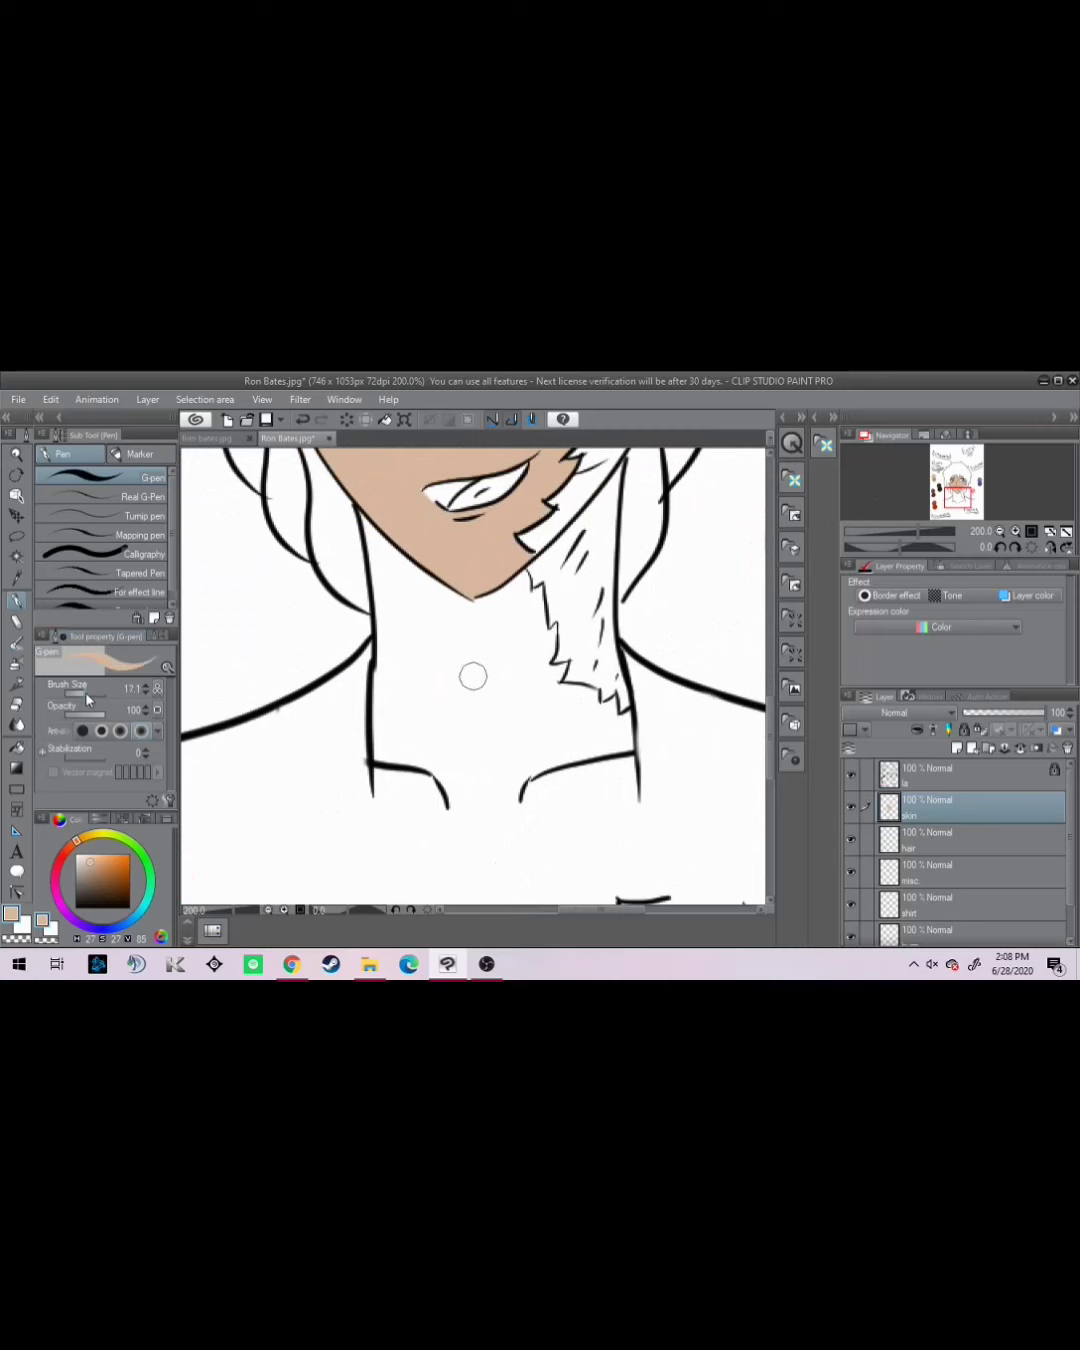
pyautogui.moveTo(409, 697); pyautogui.dragTo(383, 781)
pyautogui.moveTo(392, 643)
pyautogui.mouseDown()
pyautogui.moveTo(375, 549)
pyautogui.moveTo(376, 566)
pyautogui.moveTo(380, 518)
pyautogui.moveTo(456, 662)
pyautogui.moveTo(505, 625)
pyautogui.moveTo(500, 606)
pyautogui.moveTo(517, 593)
pyautogui.moveTo(527, 615)
pyautogui.moveTo(491, 740)
pyautogui.moveTo(414, 650)
pyautogui.moveTo(428, 732)
pyautogui.moveTo(485, 761)
pyautogui.moveTo(534, 680)
pyautogui.moveTo(540, 620)
pyautogui.mouseUp()
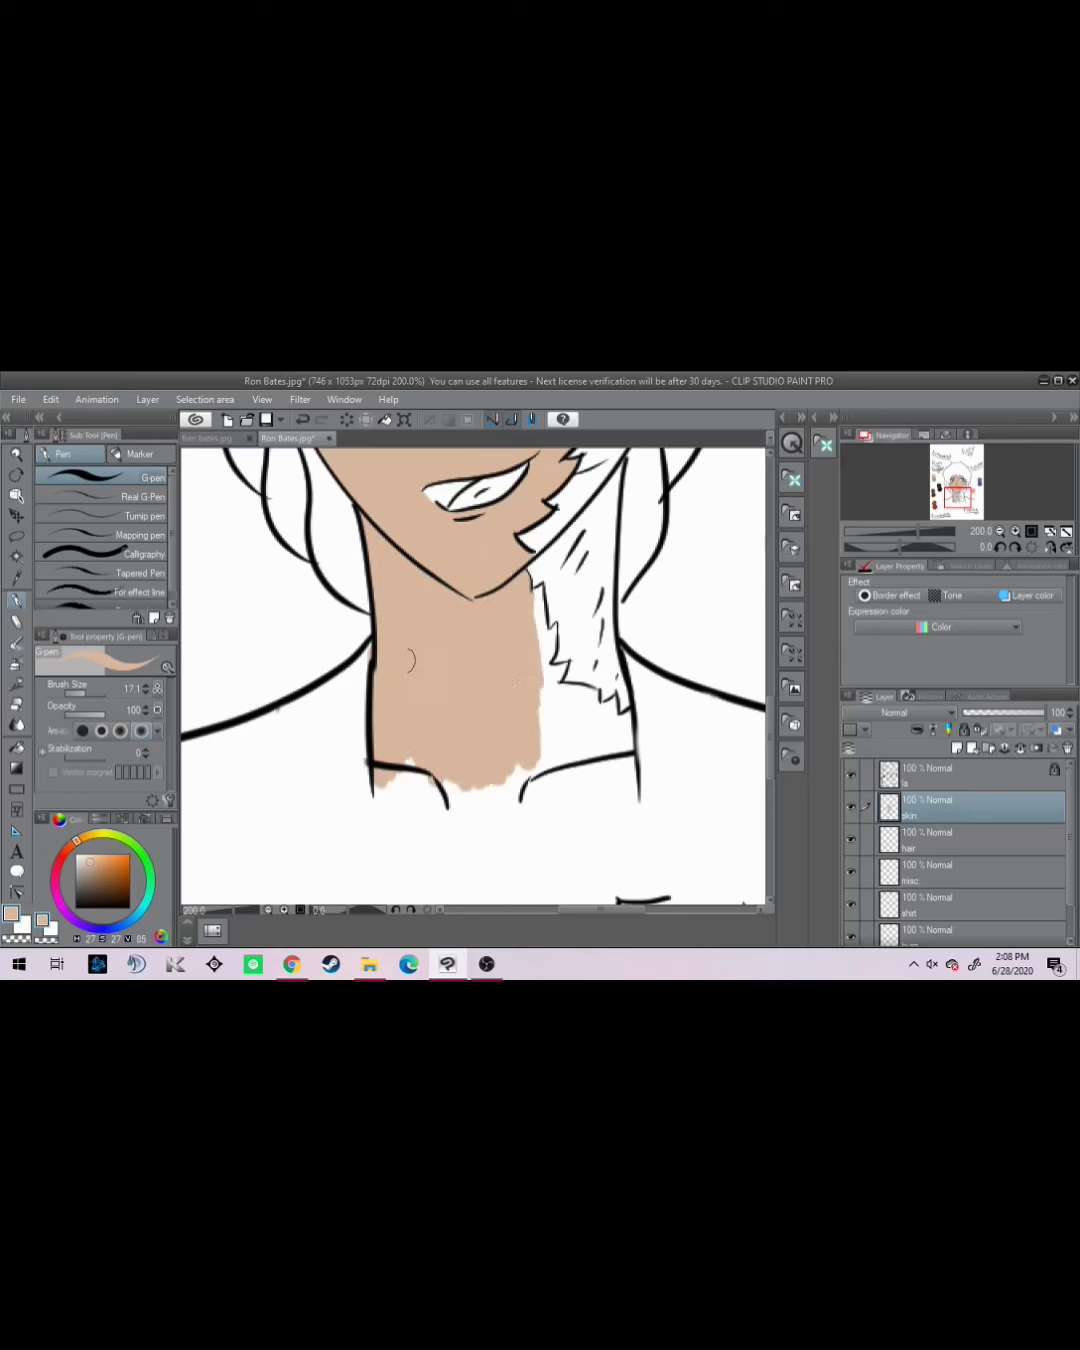
# - Fill the collarbone area and the remaining gap under the jagged scar outline in light tan, reducing the brush to 9.7 for the edges
pyautogui.moveTo(78, 694); pyautogui.dragTo(89, 698)
pyautogui.moveTo(519, 618)
pyautogui.mouseDown()
pyautogui.moveTo(524, 707)
pyautogui.moveTo(463, 773)
pyautogui.moveTo(399, 748)
pyautogui.moveTo(382, 784)
pyautogui.moveTo(450, 798)
pyautogui.moveTo(515, 738)
pyautogui.moveTo(546, 748)
pyautogui.moveTo(574, 740)
pyautogui.moveTo(595, 760)
pyautogui.moveTo(632, 735)
pyautogui.mouseUp()
pyautogui.moveTo(93, 693); pyautogui.dragTo(80, 691)
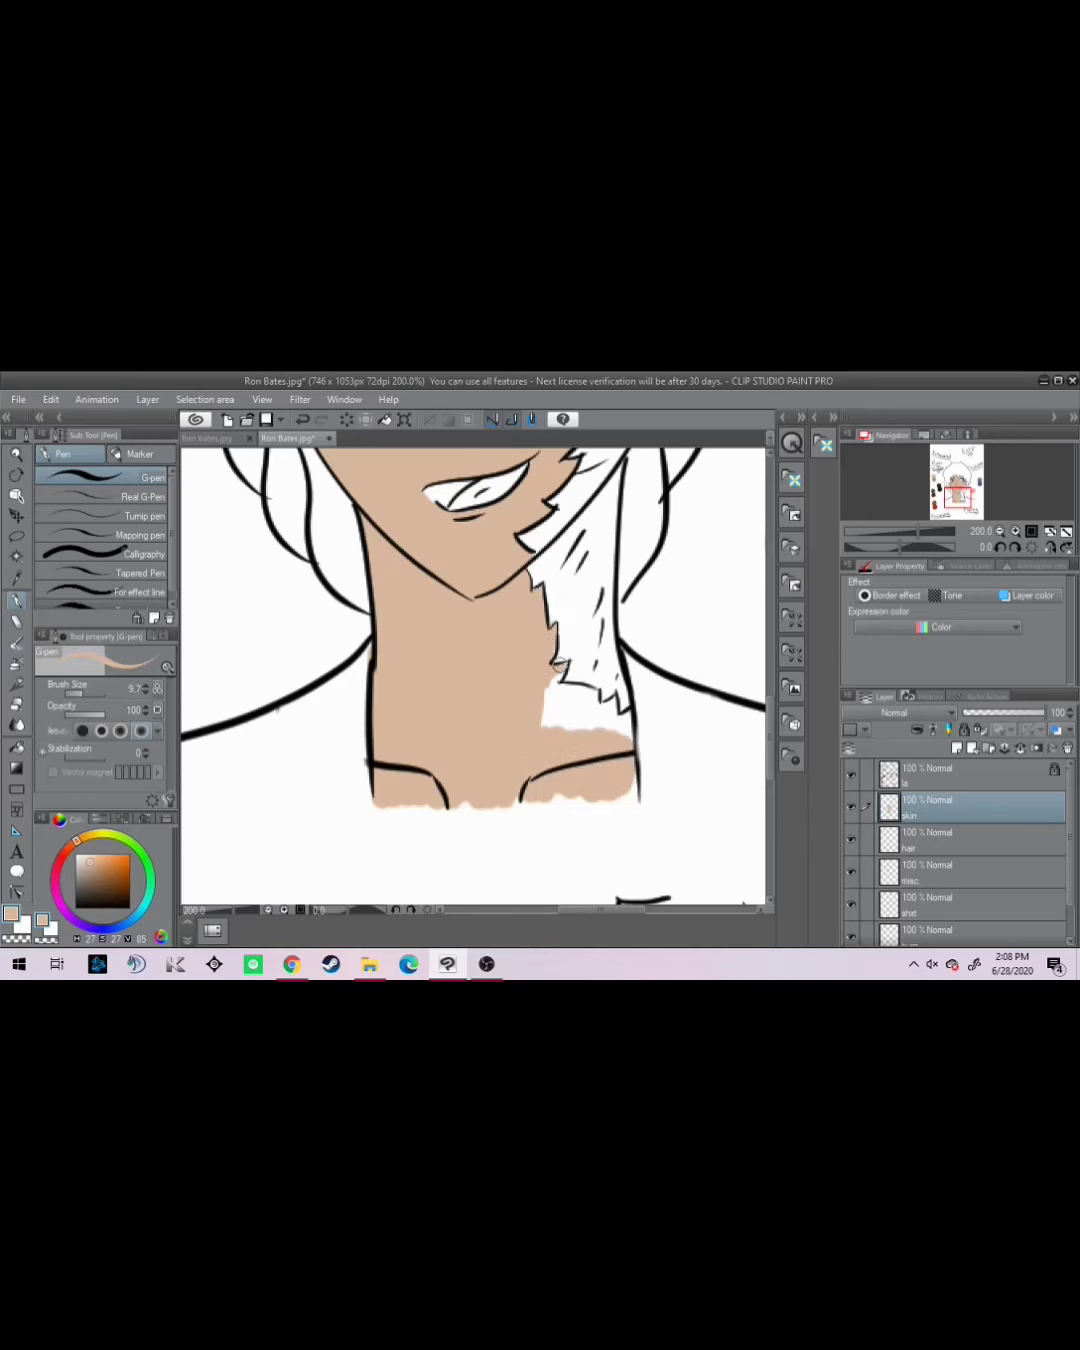
pyautogui.moveTo(558, 665)
pyautogui.mouseDown()
pyautogui.moveTo(548, 703)
pyautogui.moveTo(579, 712)
pyautogui.mouseUp()
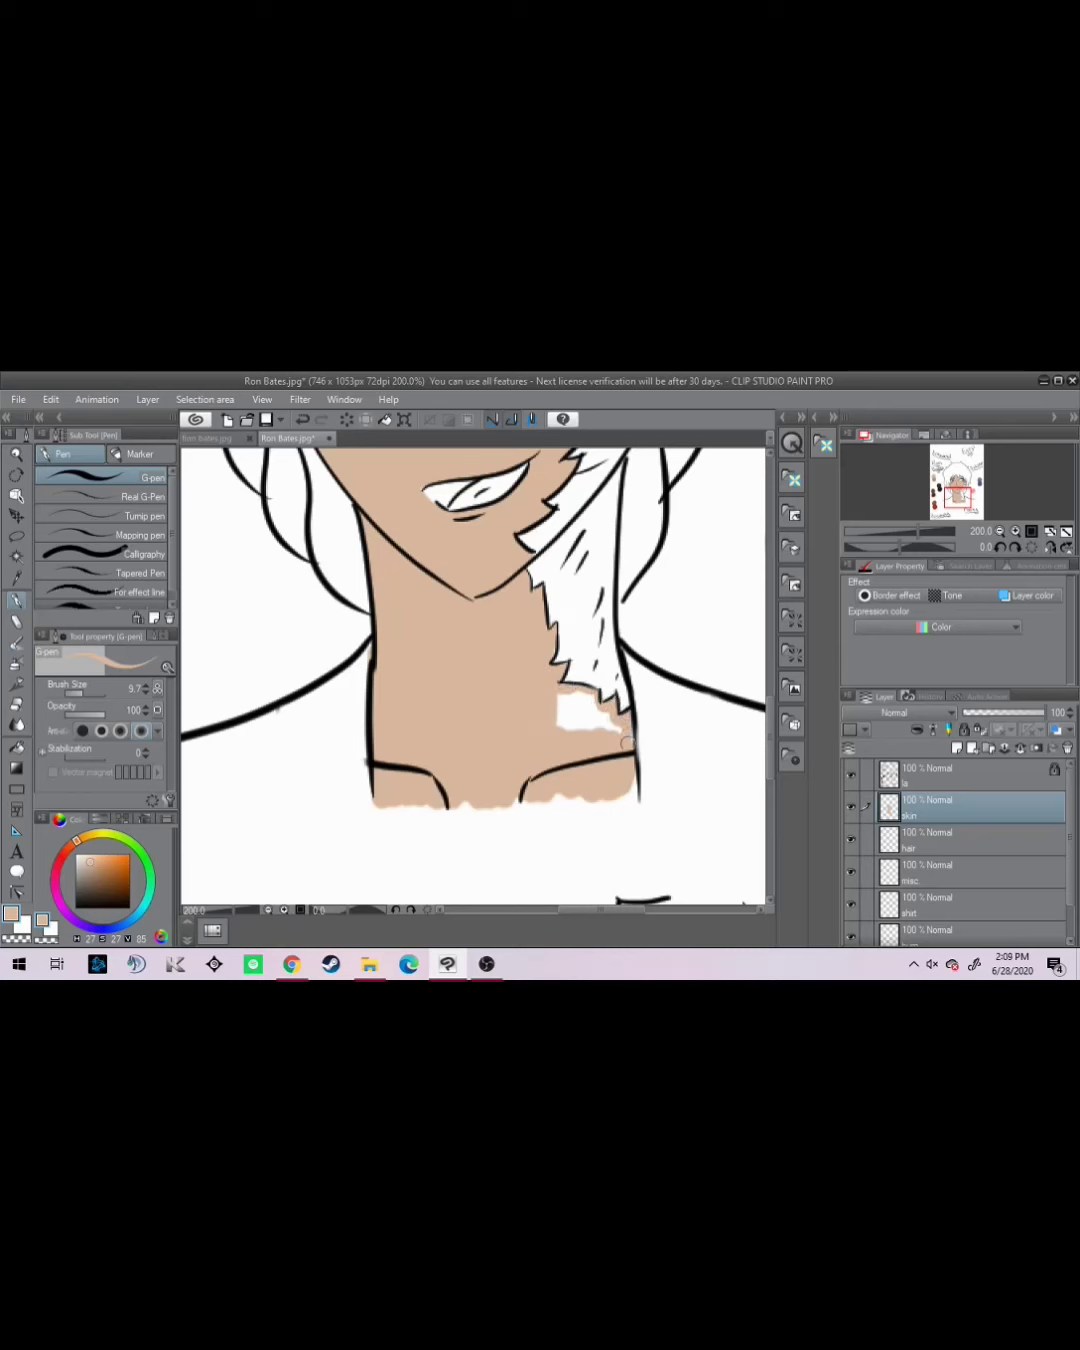
pyautogui.moveTo(547, 746)
pyautogui.mouseDown()
pyautogui.moveTo(569, 712)
pyautogui.moveTo(589, 712)
pyautogui.moveTo(603, 734)
pyautogui.mouseUp()
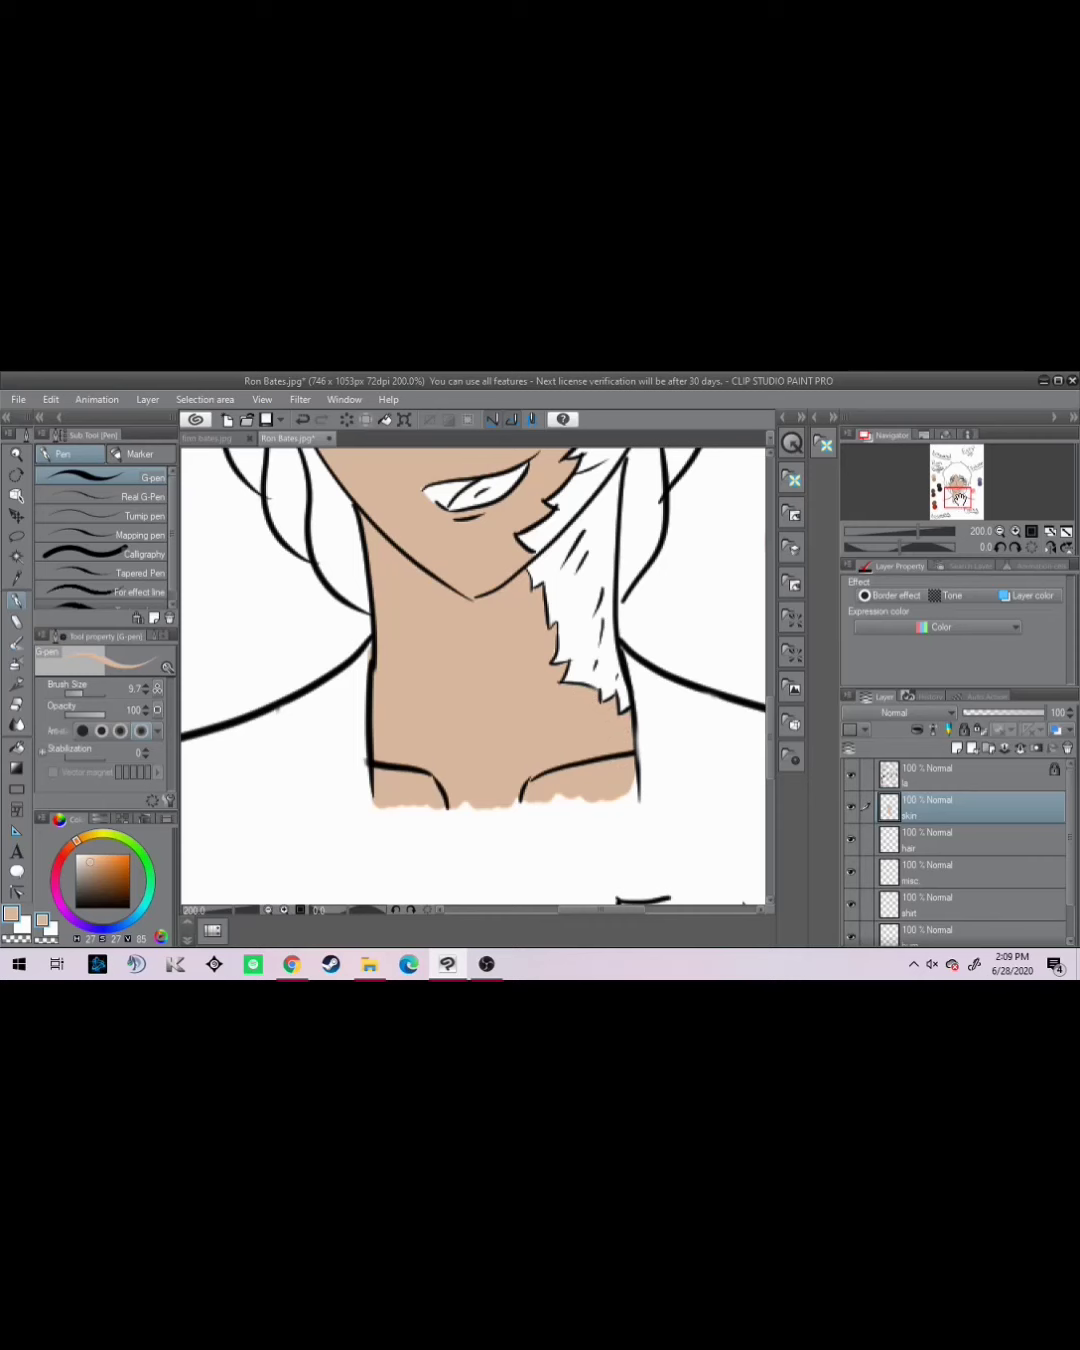
# - Lock the skin layer, make the hair layer active and sample the dark gray hair swatch as the pen color
pyautogui.moveTo(958, 499); pyautogui.dragTo(959, 483)
pyautogui.click(998, 532)
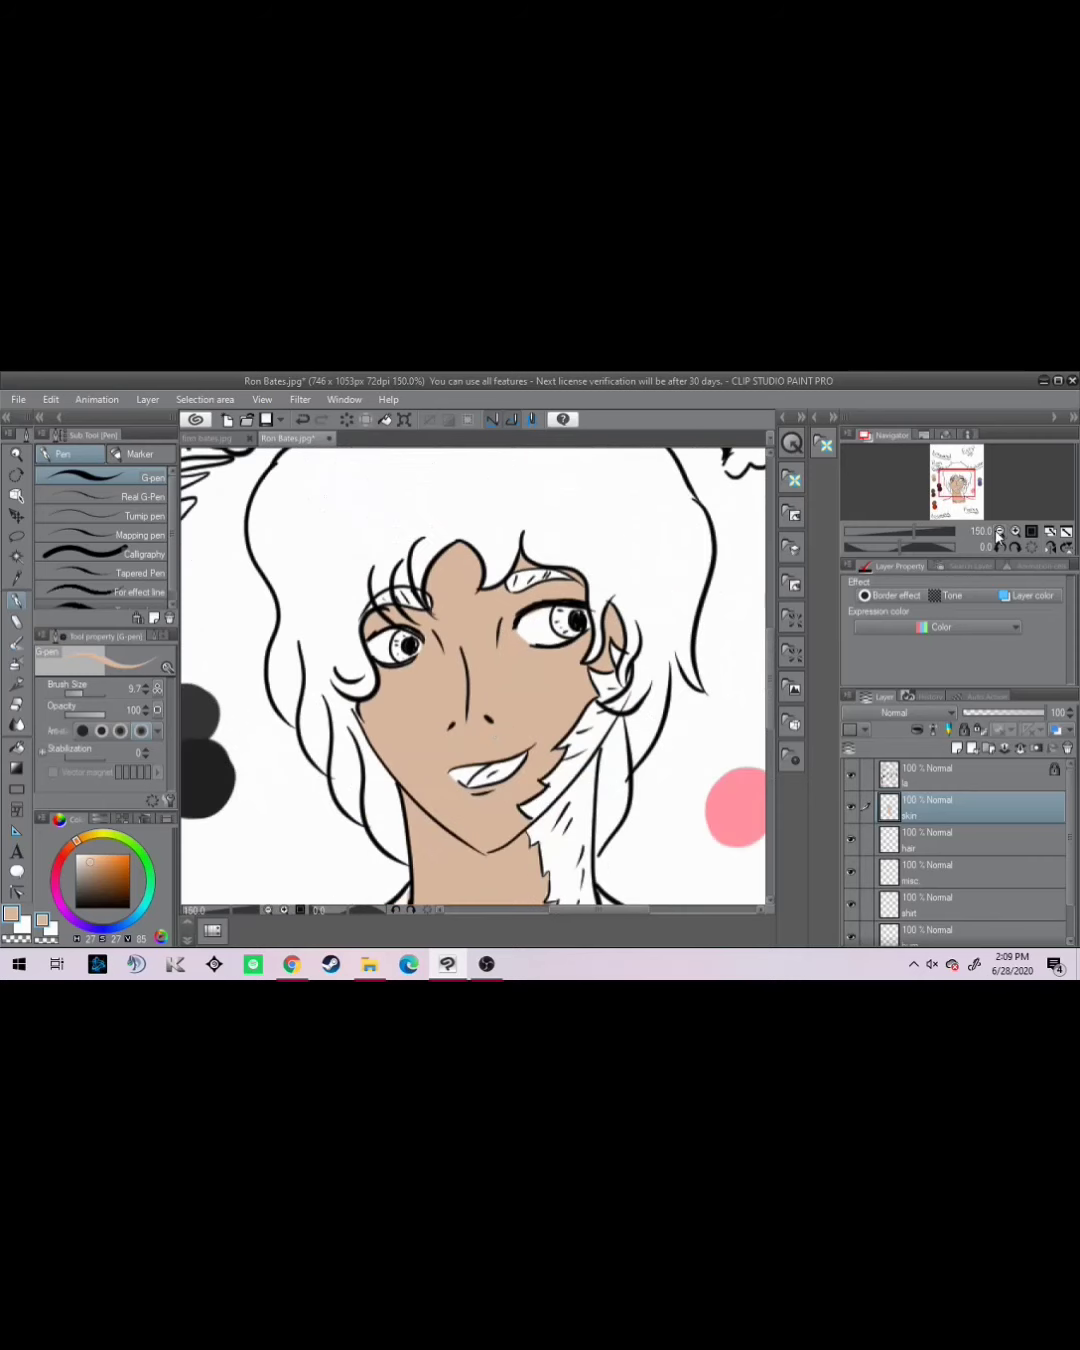
pyautogui.click(966, 729)
pyautogui.click(948, 850)
pyautogui.moveTo(954, 490); pyautogui.dragTo(947, 486)
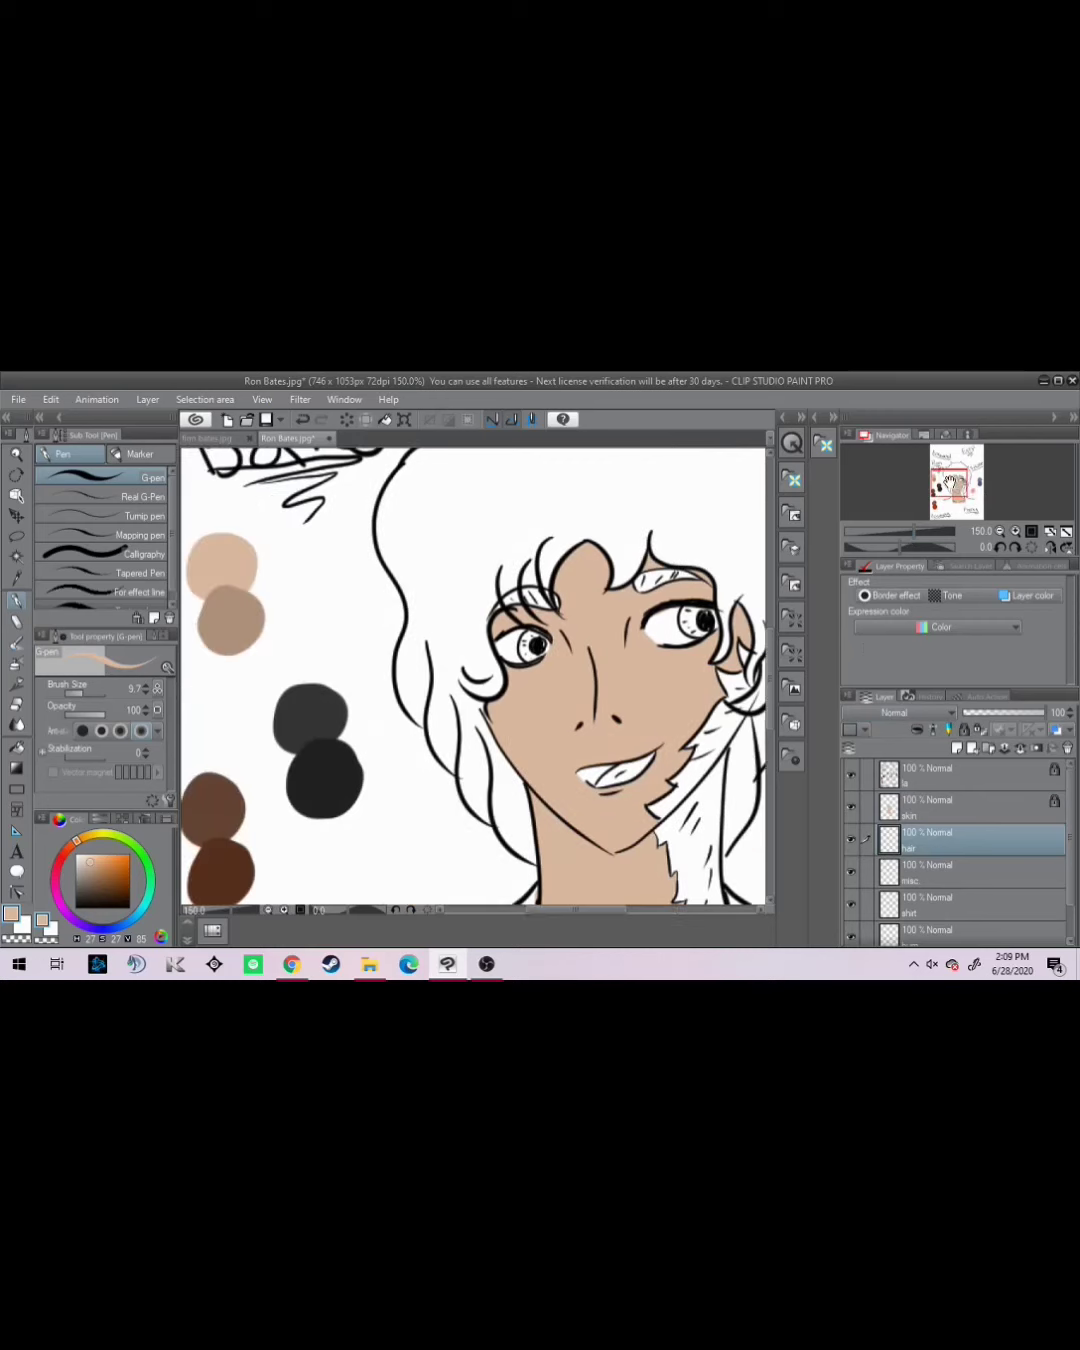
pyautogui.click(16, 578)
pyautogui.click(325, 757)
pyautogui.click(16, 600)
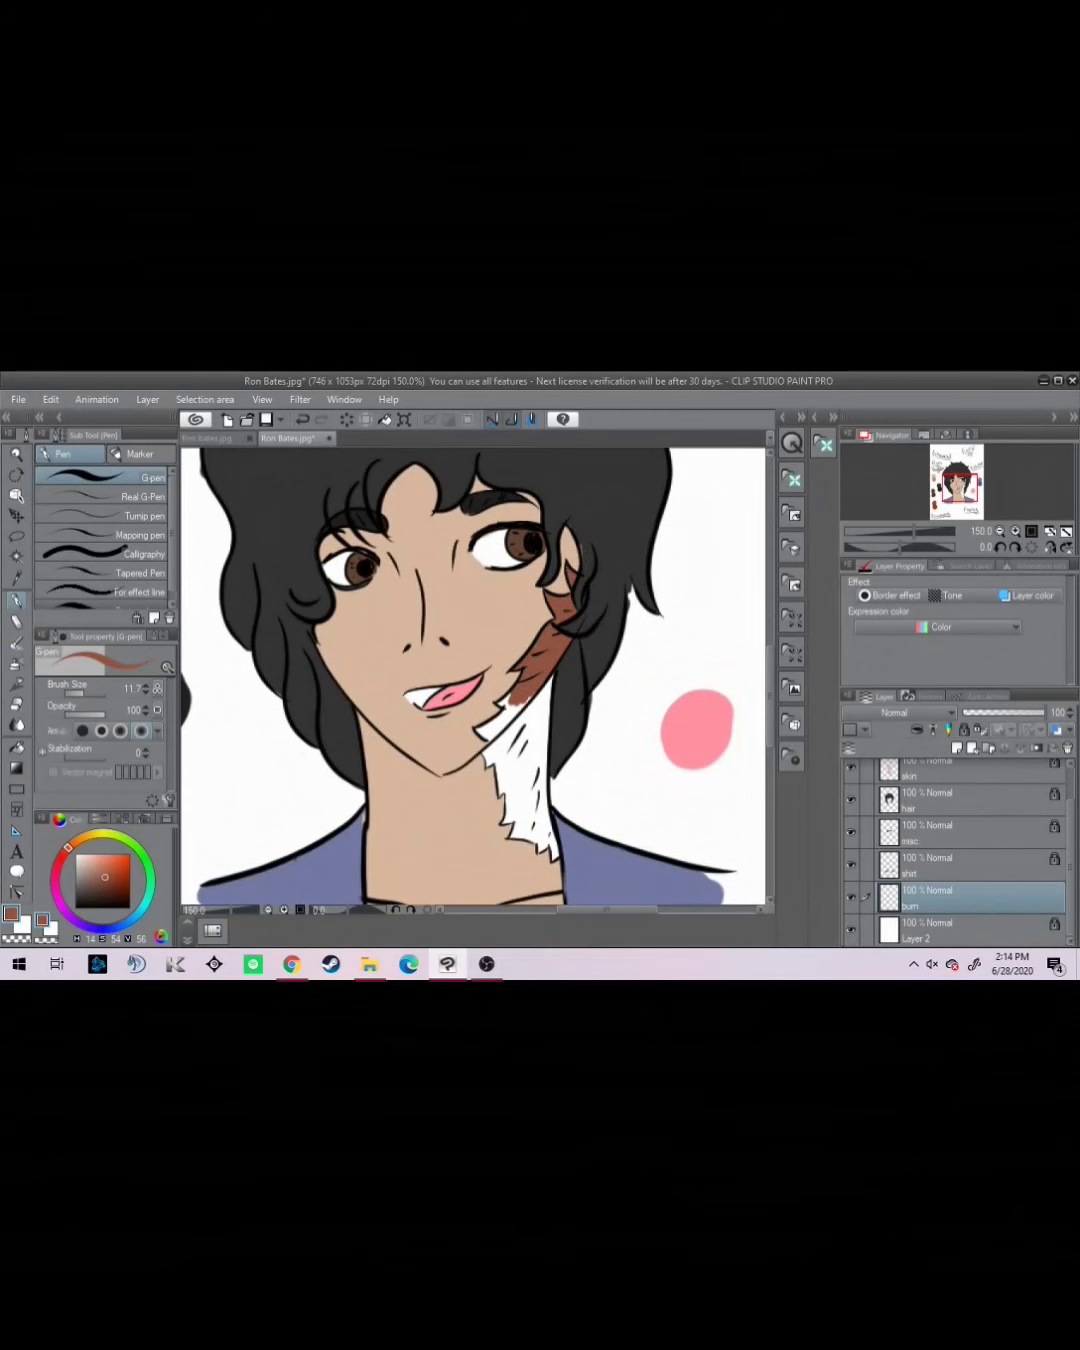
# - Fill the rest of the scar on the jaw and neck in reddish brown on the burn layer with brush size 11.7
pyautogui.moveTo(514, 702)
pyautogui.mouseDown()
pyautogui.moveTo(482, 735)
pyautogui.moveTo(506, 790)
pyautogui.moveTo(544, 740)
pyautogui.moveTo(531, 835)
pyautogui.moveTo(546, 847)
pyautogui.mouseUp()
pyautogui.moveTo(548, 710); pyautogui.dragTo(543, 788)
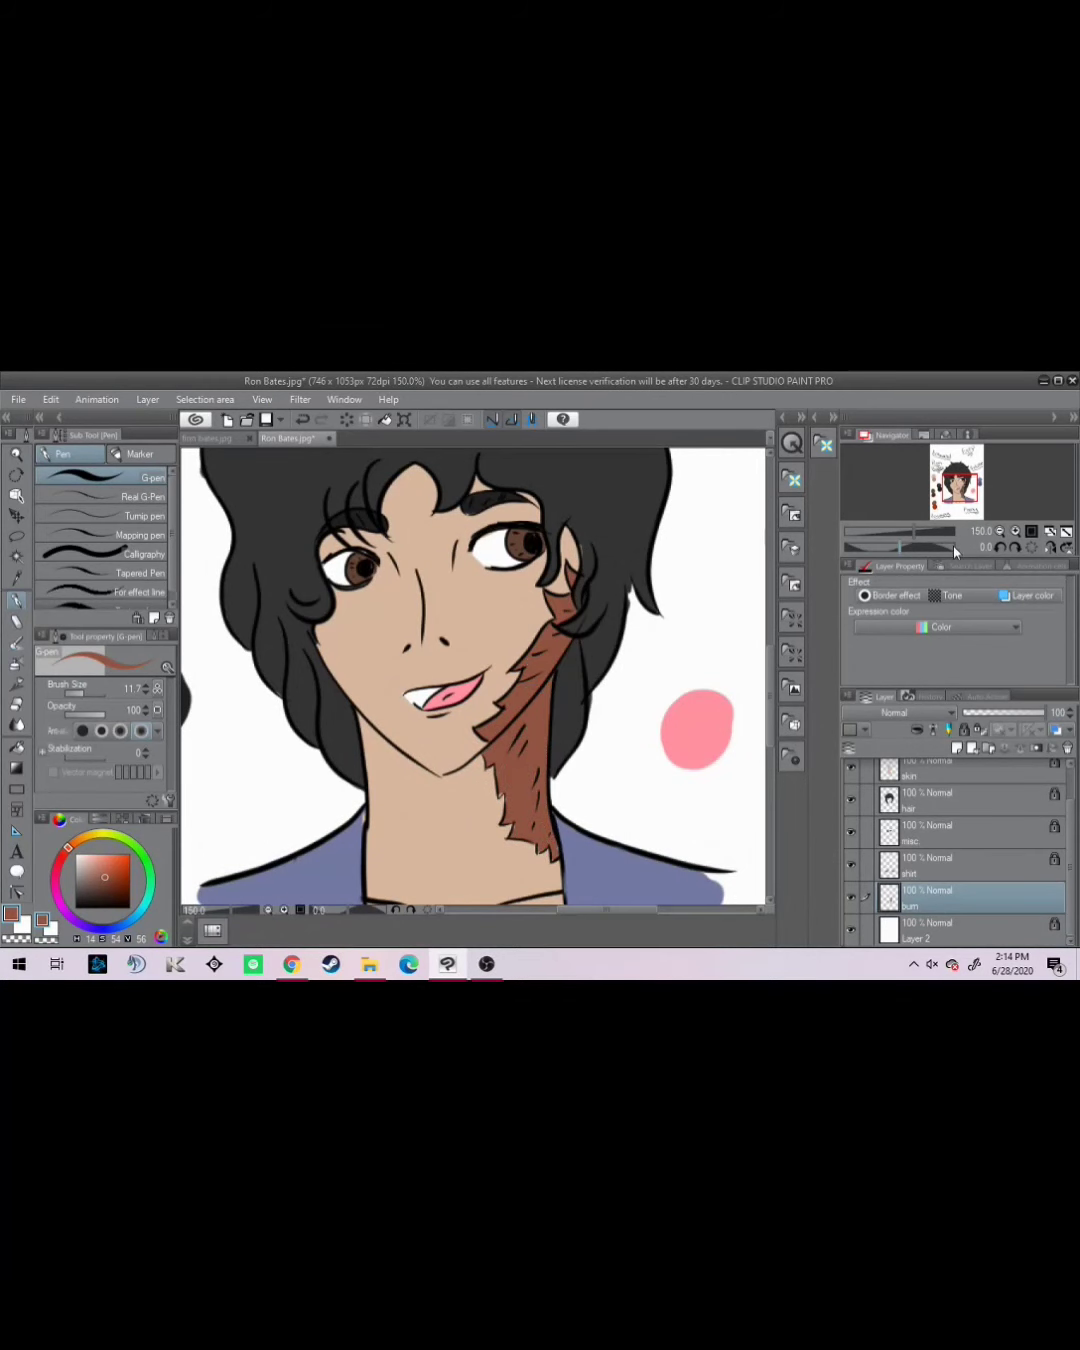
# - Set the pen color to black and handwrite a note beginning "why do you lo" under the shirt at 100% zoom
pyautogui.click(1000, 531)
pyautogui.click(1000, 531)
pyautogui.click(1000, 531)
pyautogui.click(77, 907)
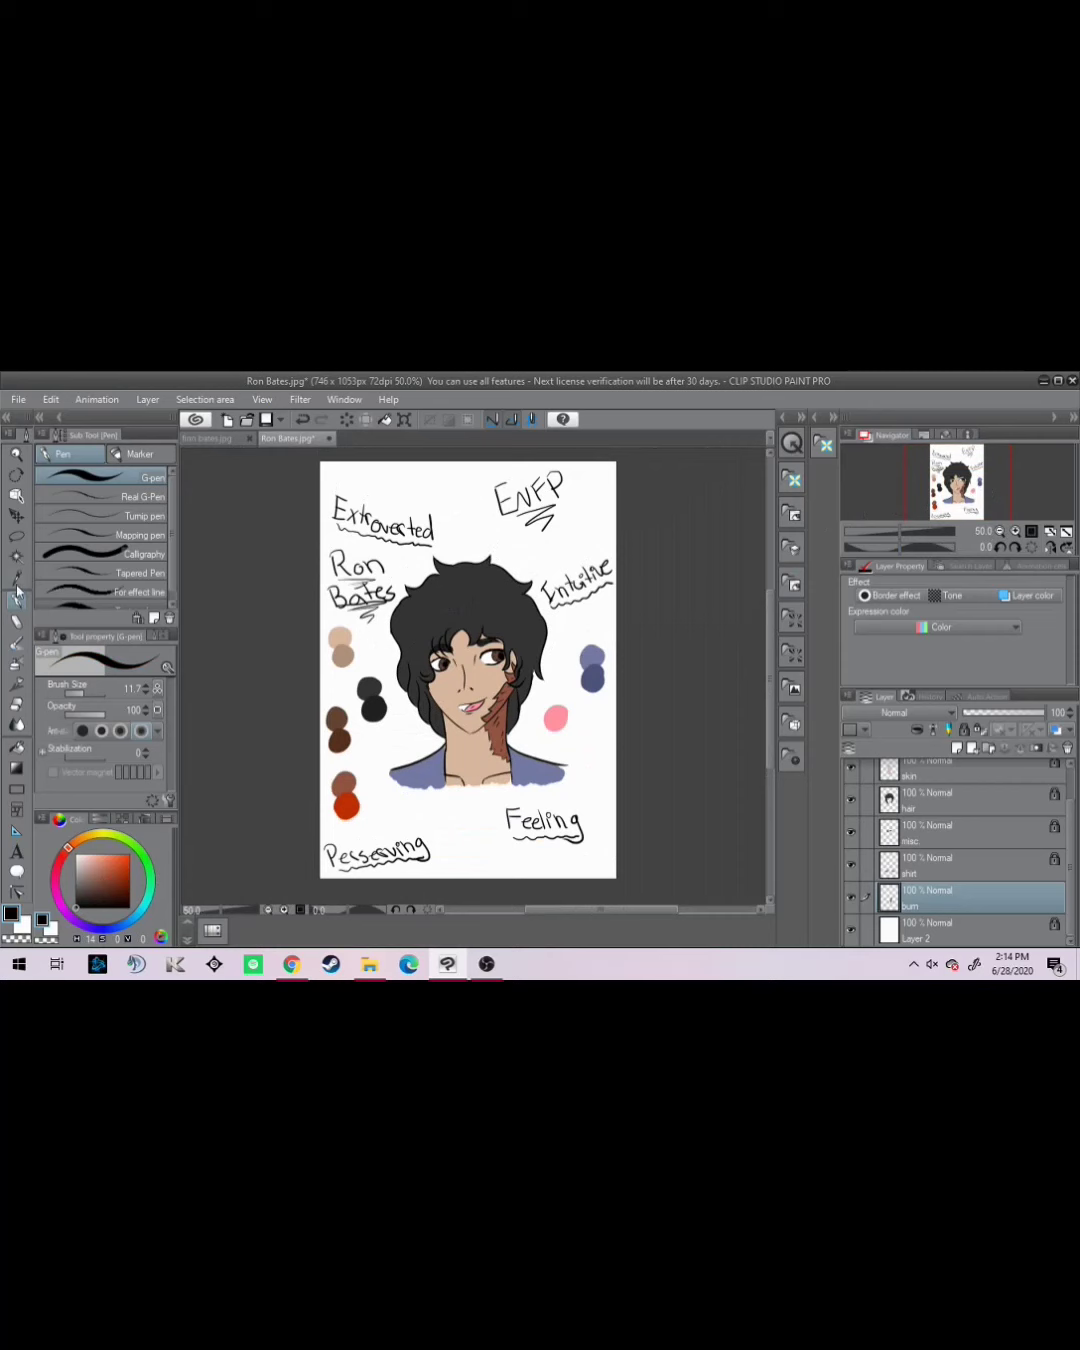
pyautogui.click(1015, 530)
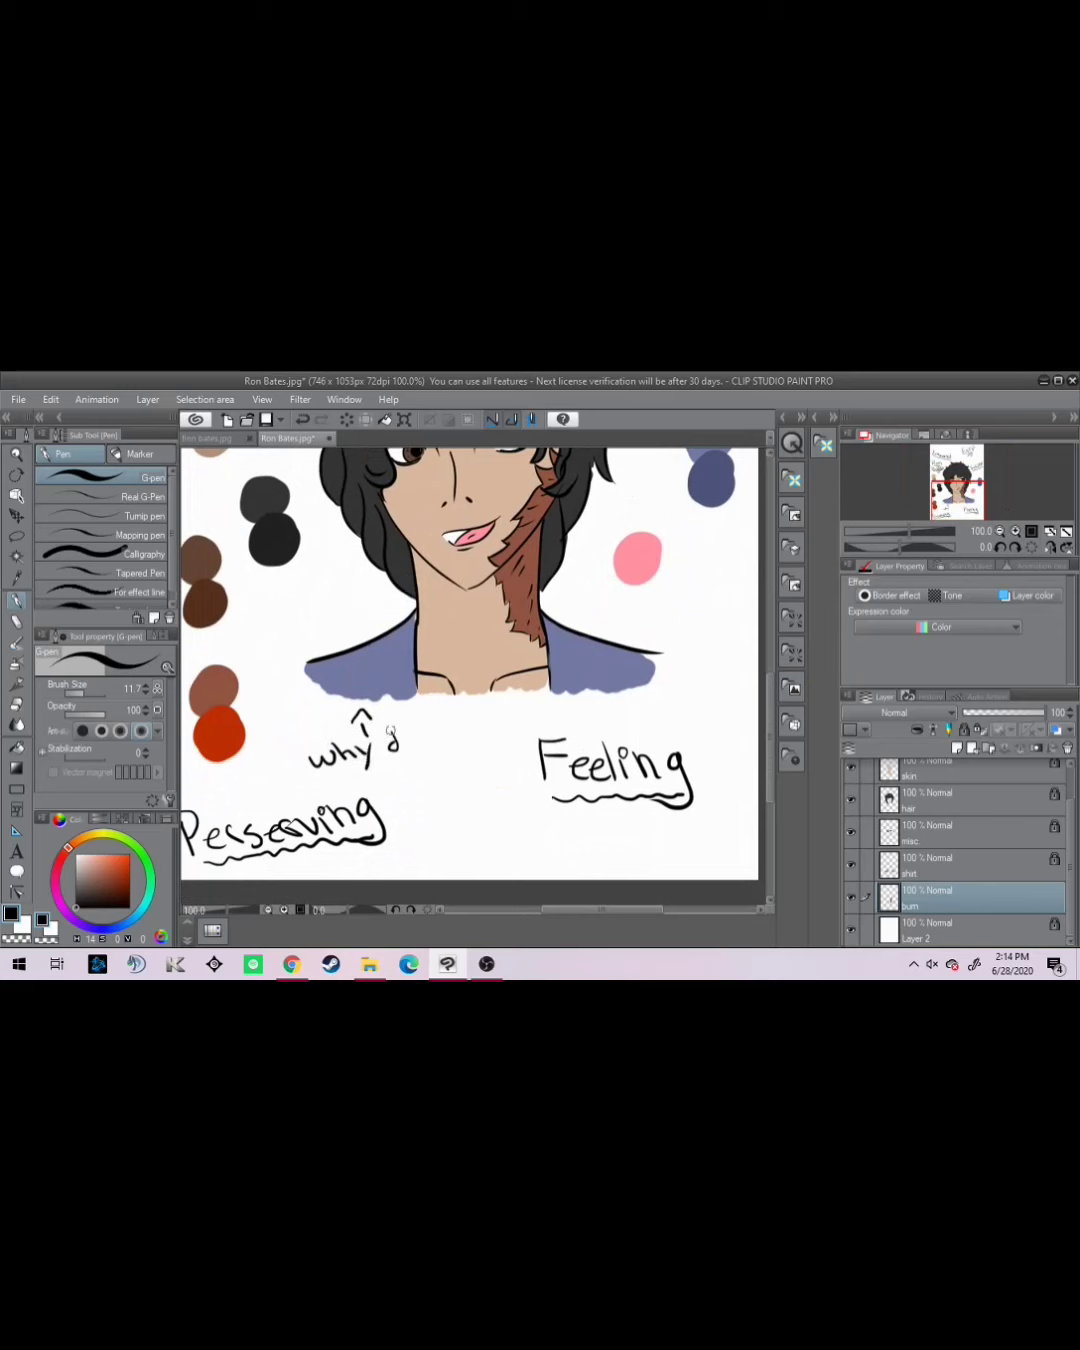
pyautogui.moveTo(392, 739); pyautogui.dragTo(402, 727)
pyautogui.moveTo(420, 735); pyautogui.dragTo(418, 736)
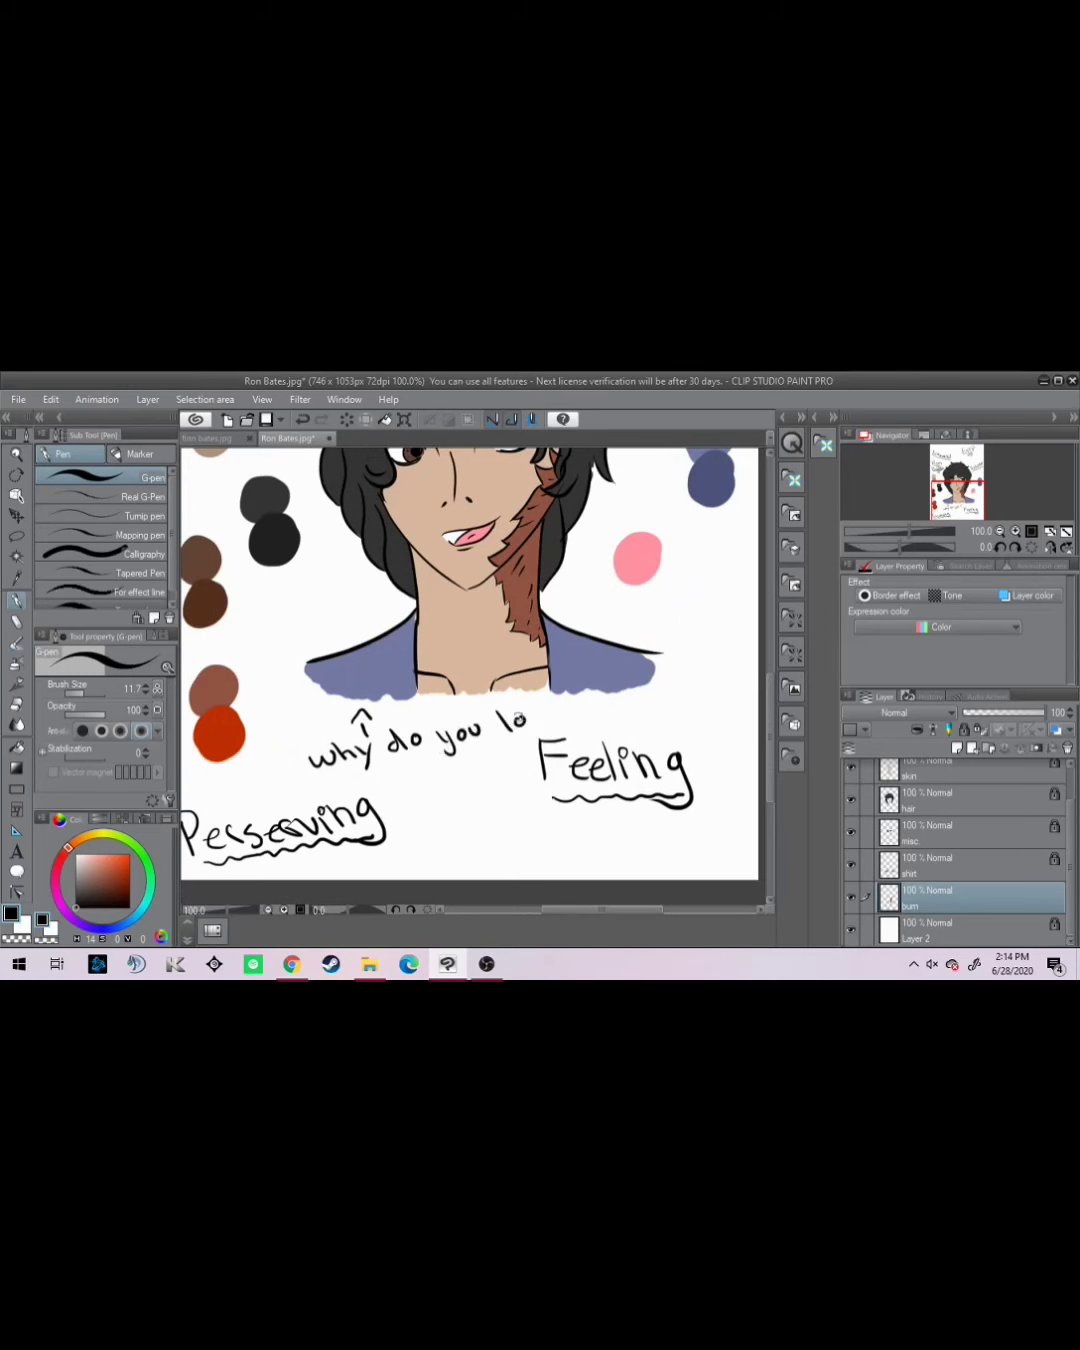